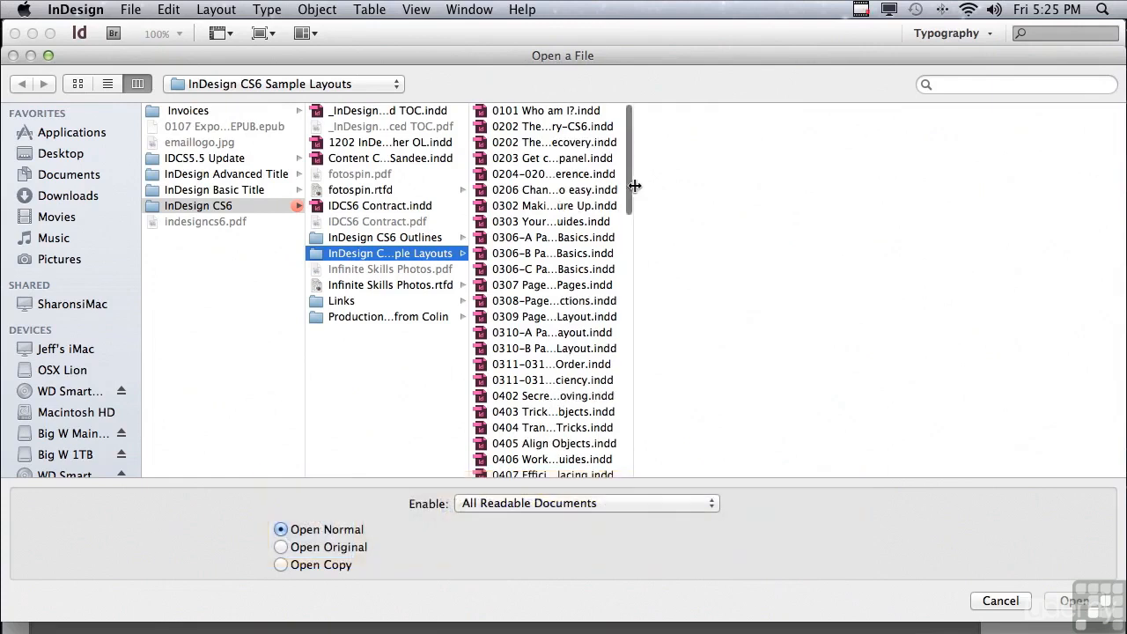
Open the document 1201 Mastering the Art of Placing Graphics.indd from the InDesign CS6 Sample Layouts folder
{"action": "scroll", "coordinate": [618, 446], "scroll_direction": "down", "scroll_amount": 15}
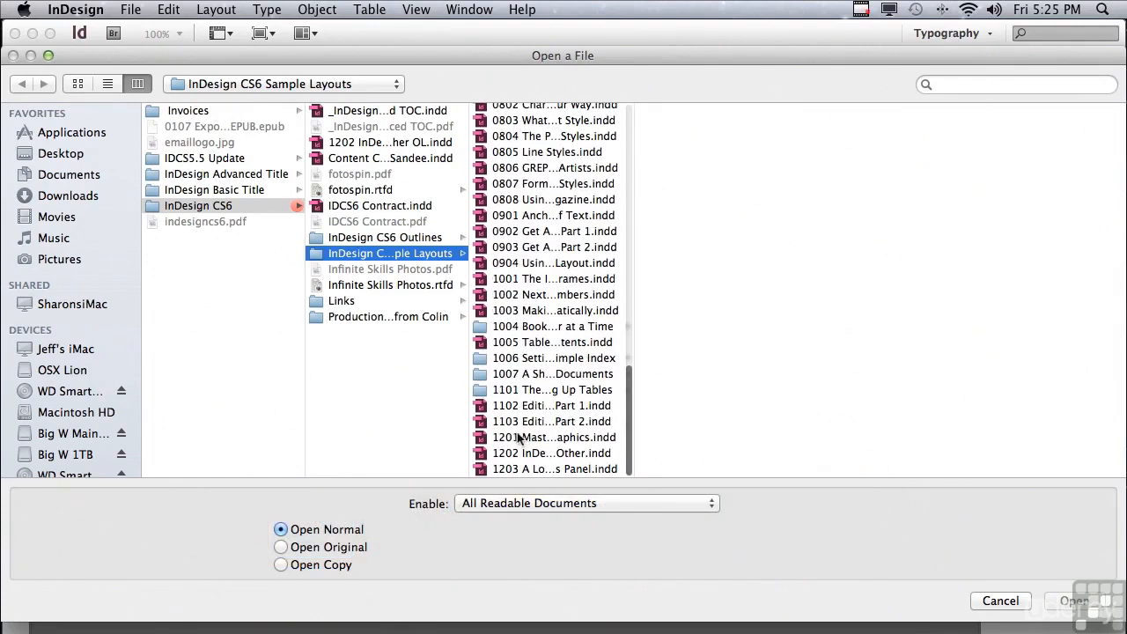
{"action": "left_click", "coordinate": [508, 437]}
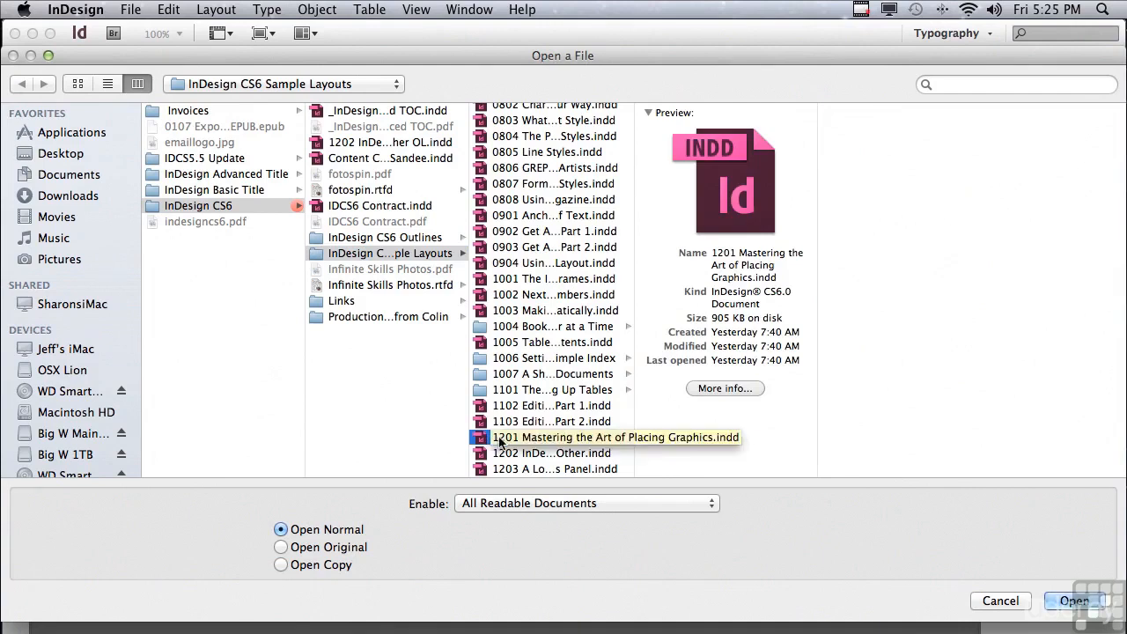
{"action": "left_click", "coordinate": [1061, 603]}
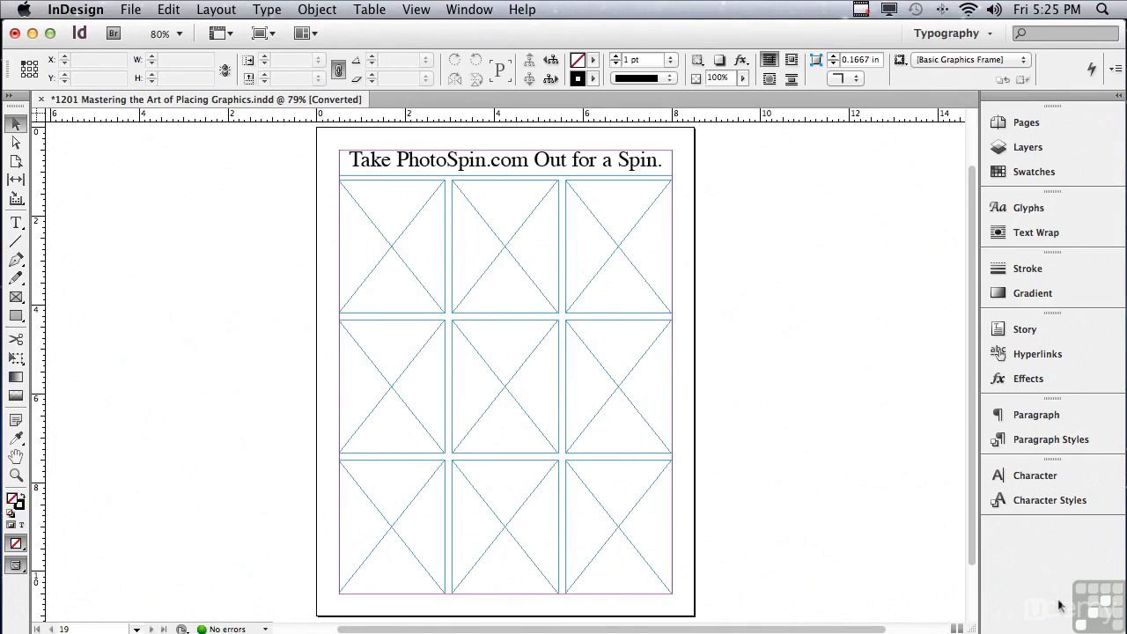
{"action": "left_click", "coordinate": [130, 9]}
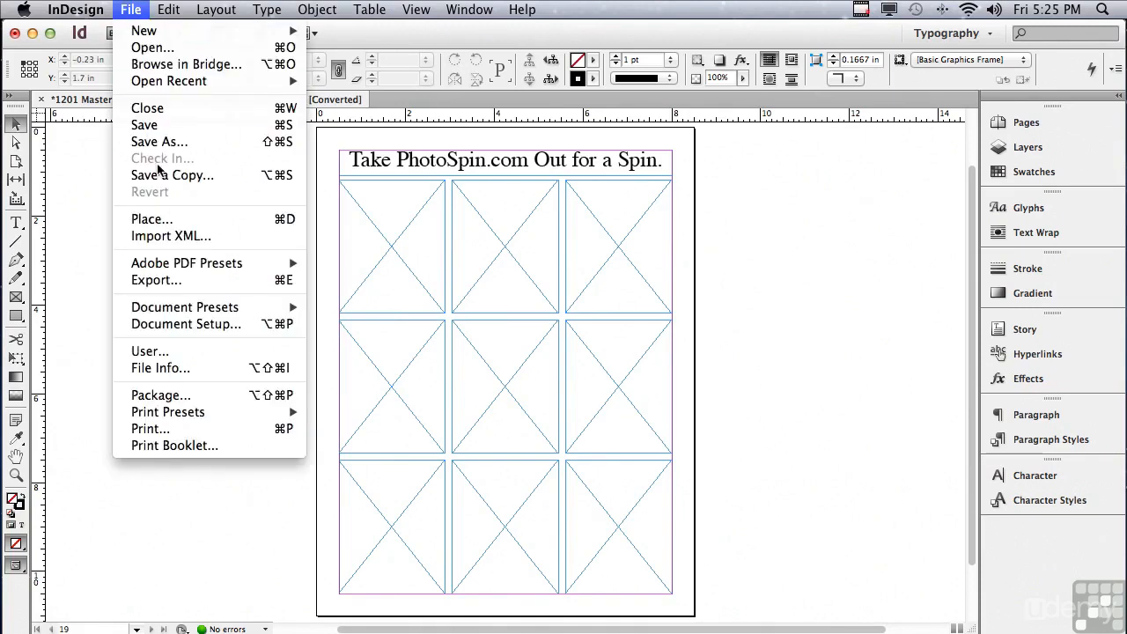
{"action": "left_click", "coordinate": [153, 219]}
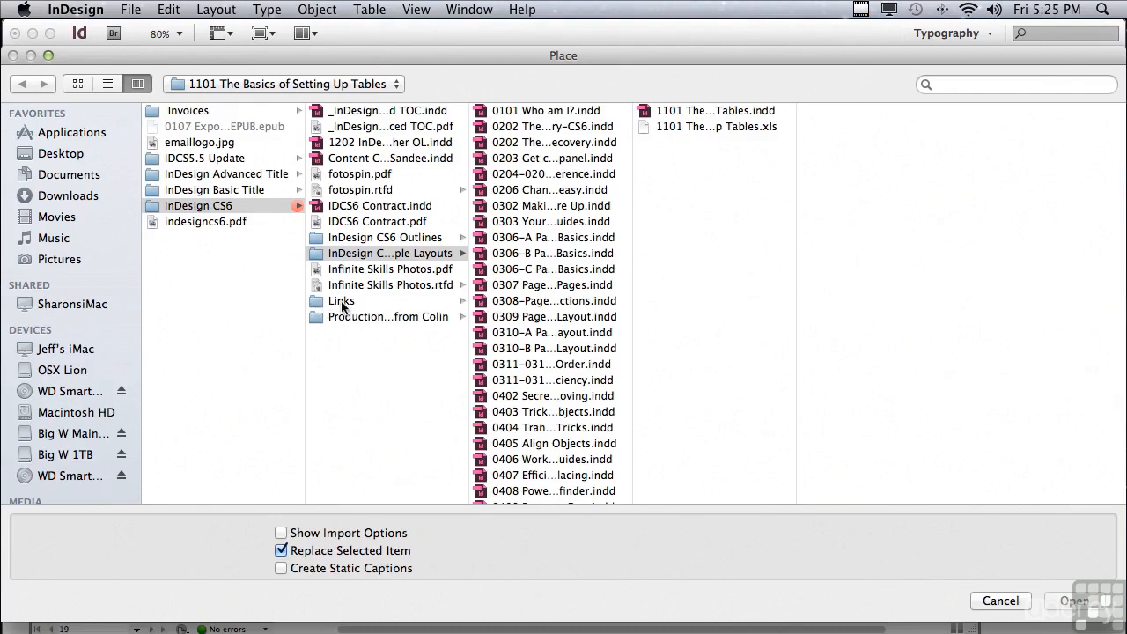
{"action": "left_click", "coordinate": [342, 302]}
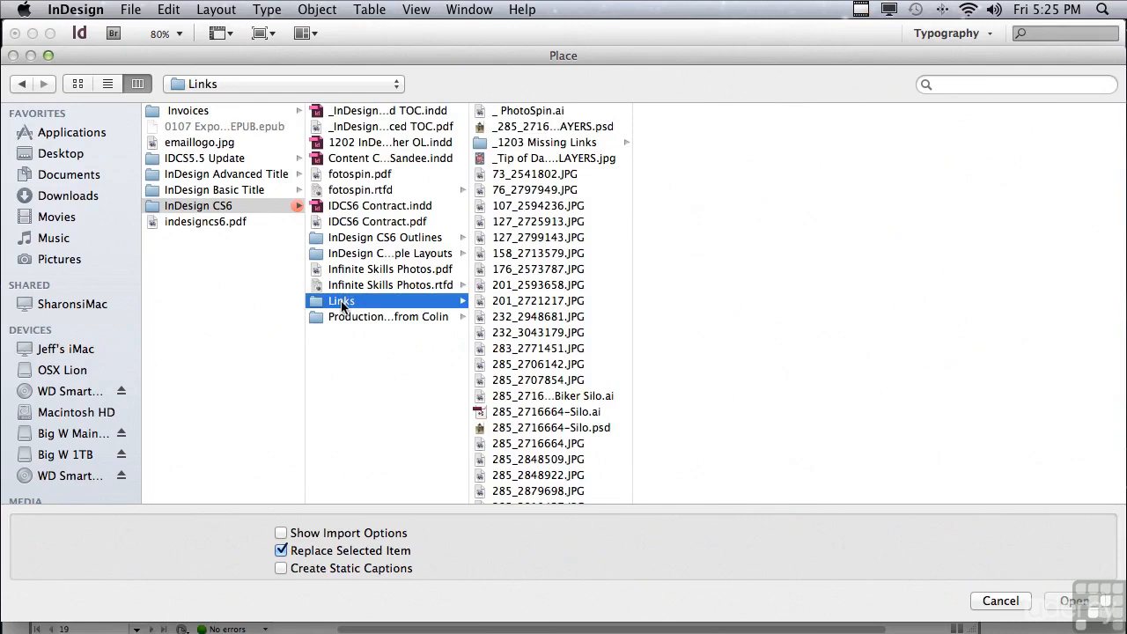
{"action": "left_click", "coordinate": [504, 176]}
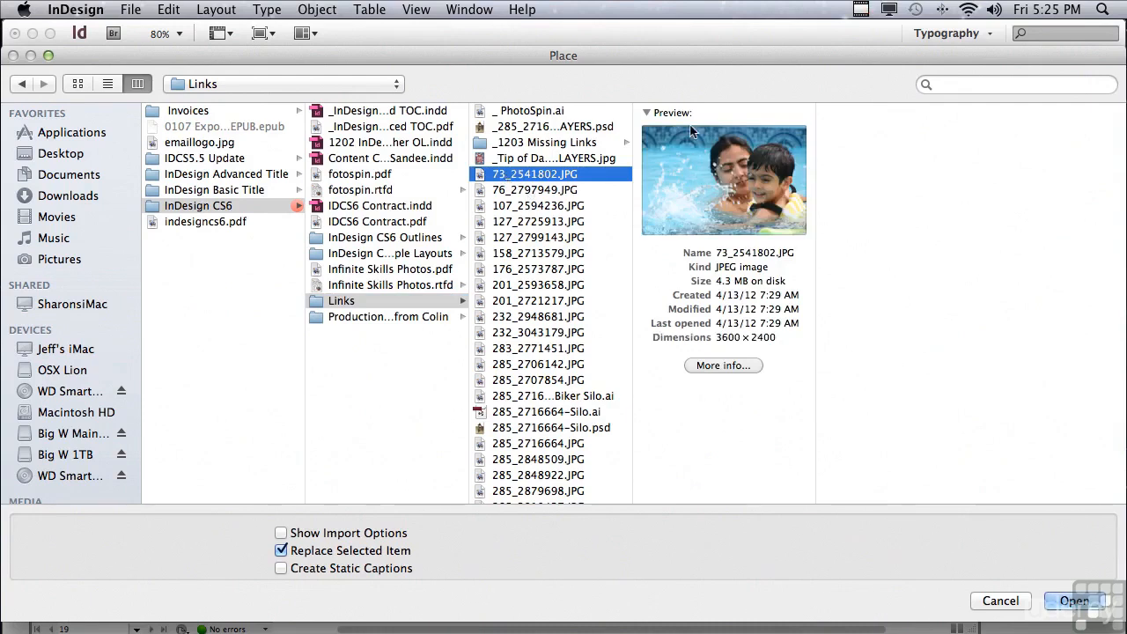
{"action": "left_click", "coordinate": [540, 193]}
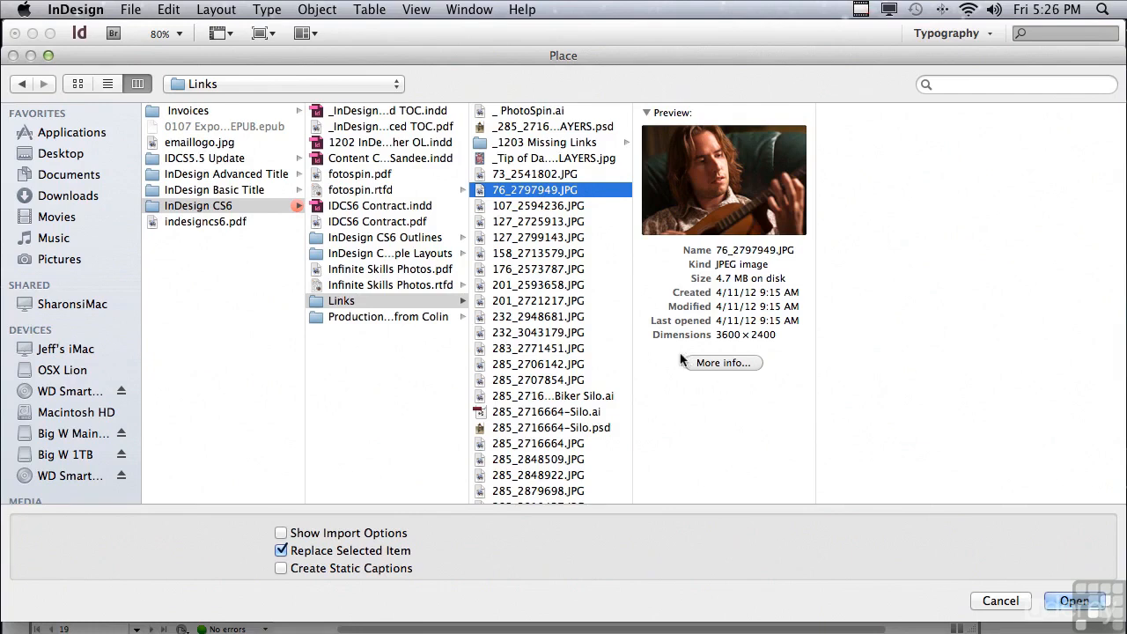
{"action": "left_click", "coordinate": [547, 176]}
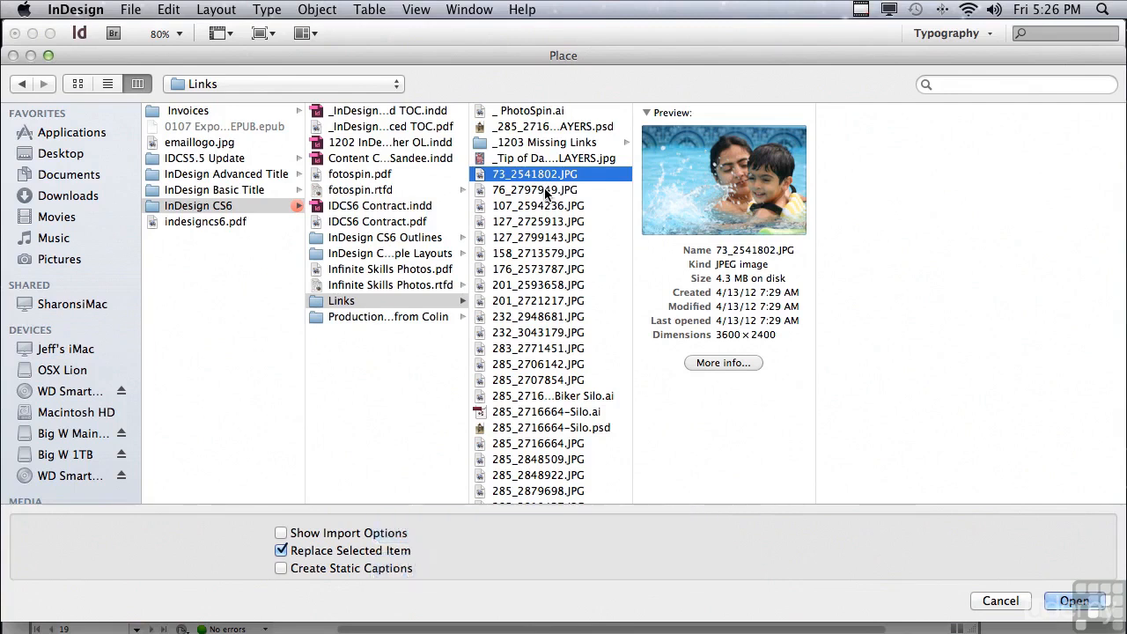
{"action": "left_click", "coordinate": [546, 190], "text": "super"}
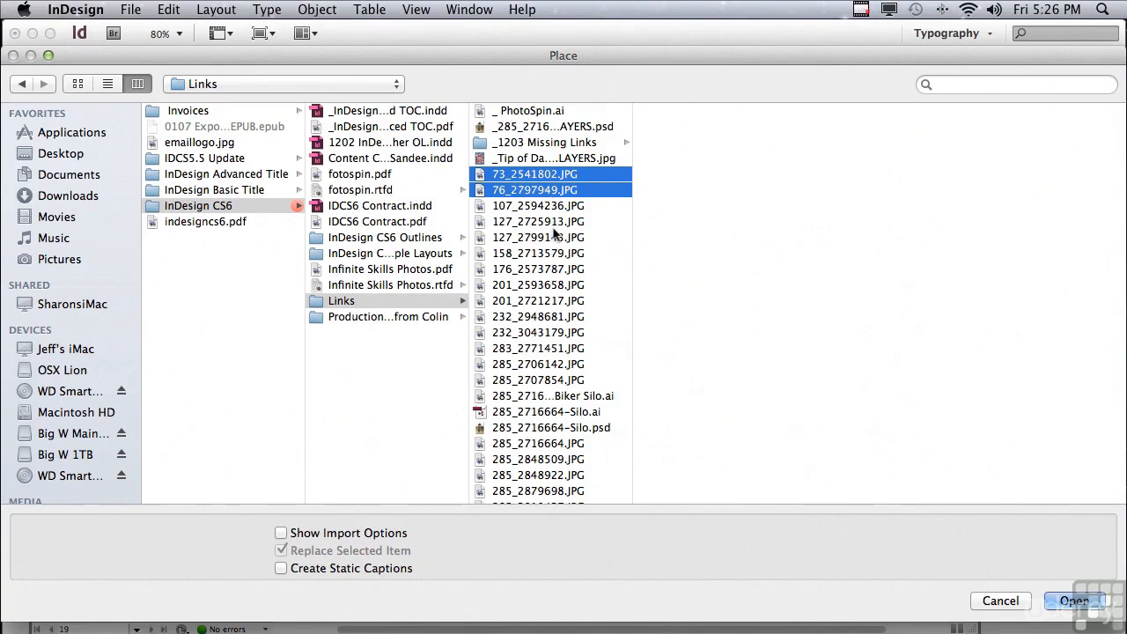
{"action": "left_click", "coordinate": [990, 604]}
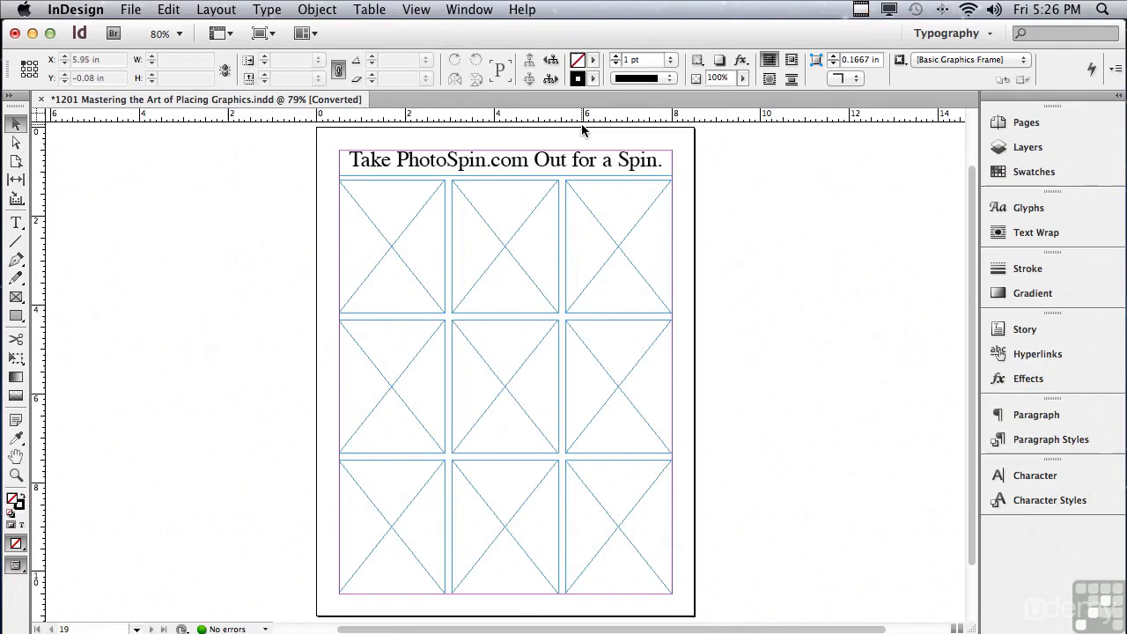
Show Mini Bridge so the images in the Links folder can be browsed visually
{"action": "left_click", "coordinate": [469, 10]}
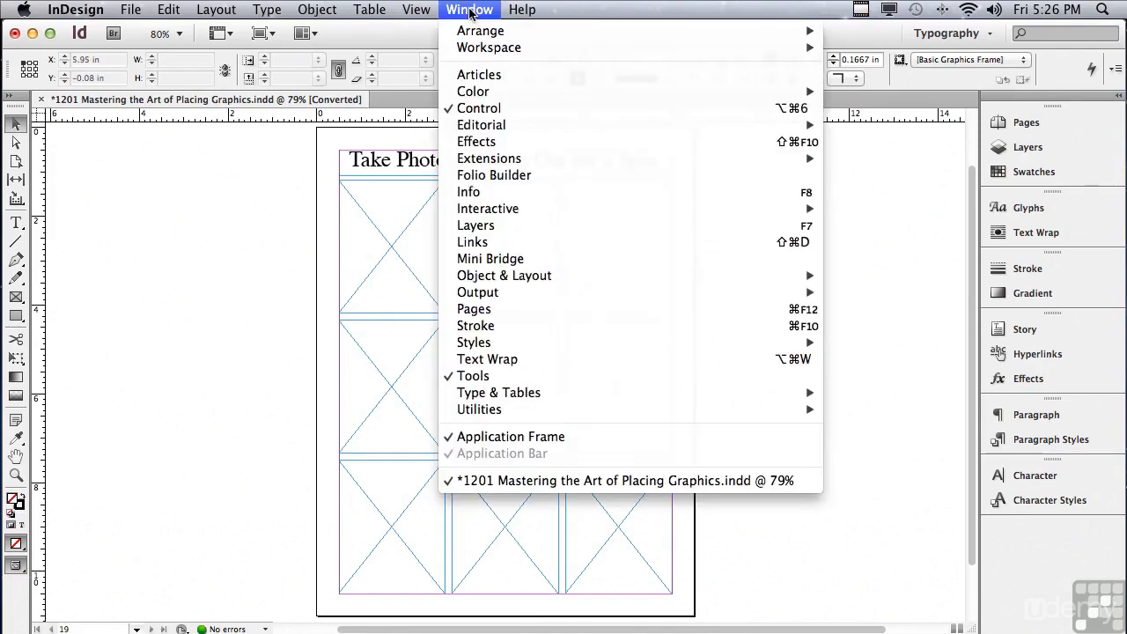
{"action": "left_click", "coordinate": [491, 259]}
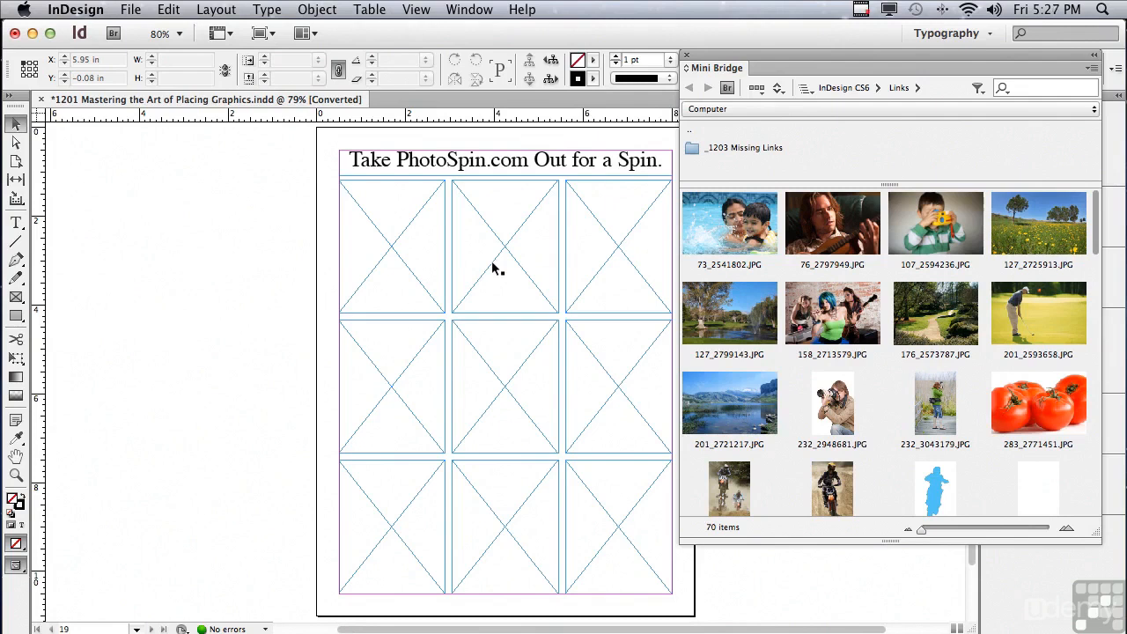
Try placing 73_2541802.JPG from Mini Bridge into the first frame of the page grid, and undo the placement
{"action": "left_click", "coordinate": [713, 227]}
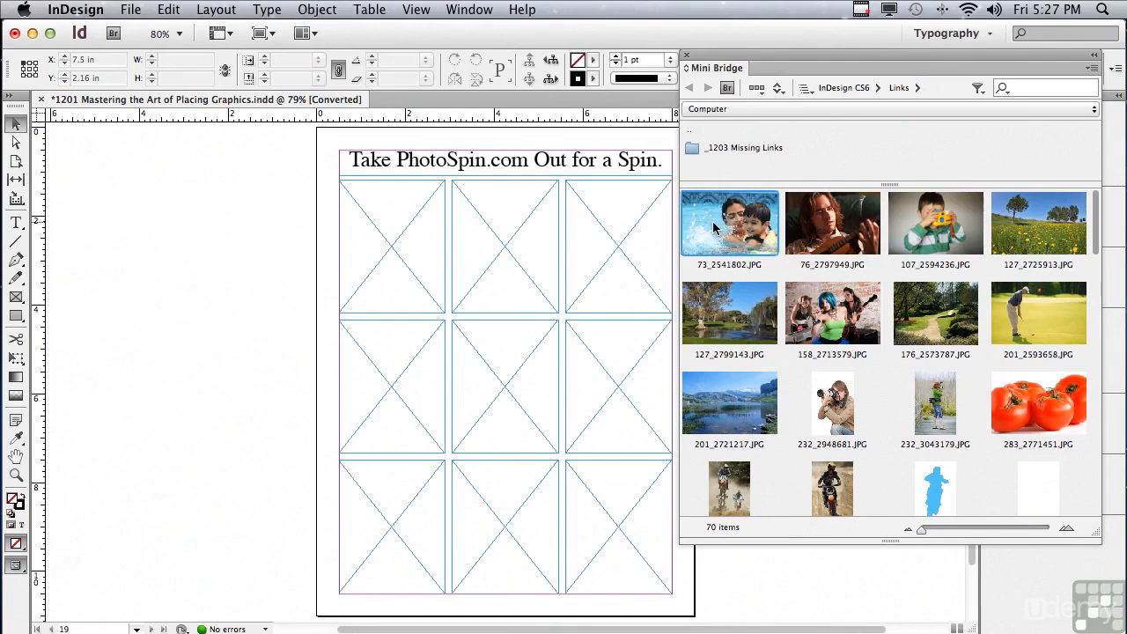
{"action": "left_click_drag", "start_coordinate": [713, 227], "coordinate": [414, 230]}
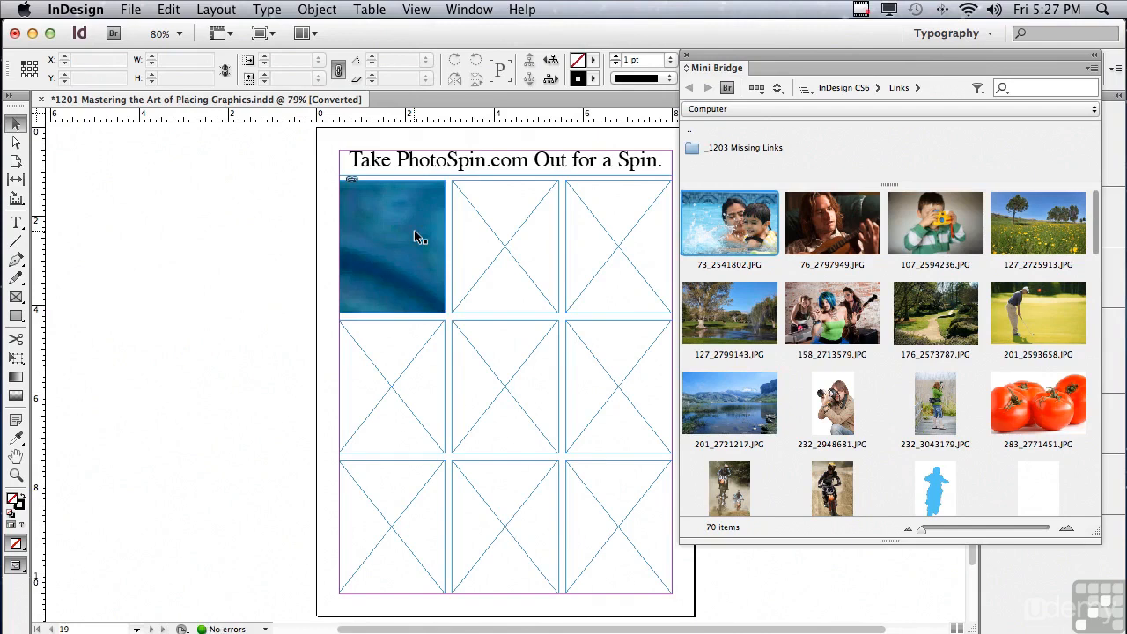
{"action": "key", "text": "super+z"}
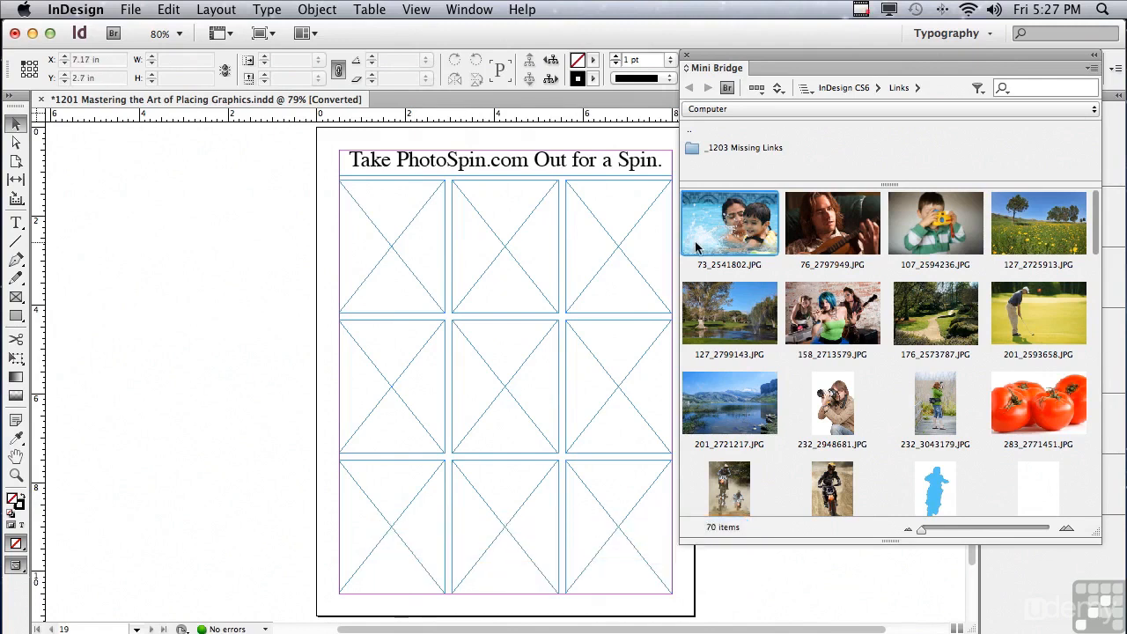
Select the nine Mini Bridge images from 73_2541802.JPG through 201_2721217.JPG and load them all onto the page for placing
{"action": "left_click", "coordinate": [806, 238], "text": "super"}
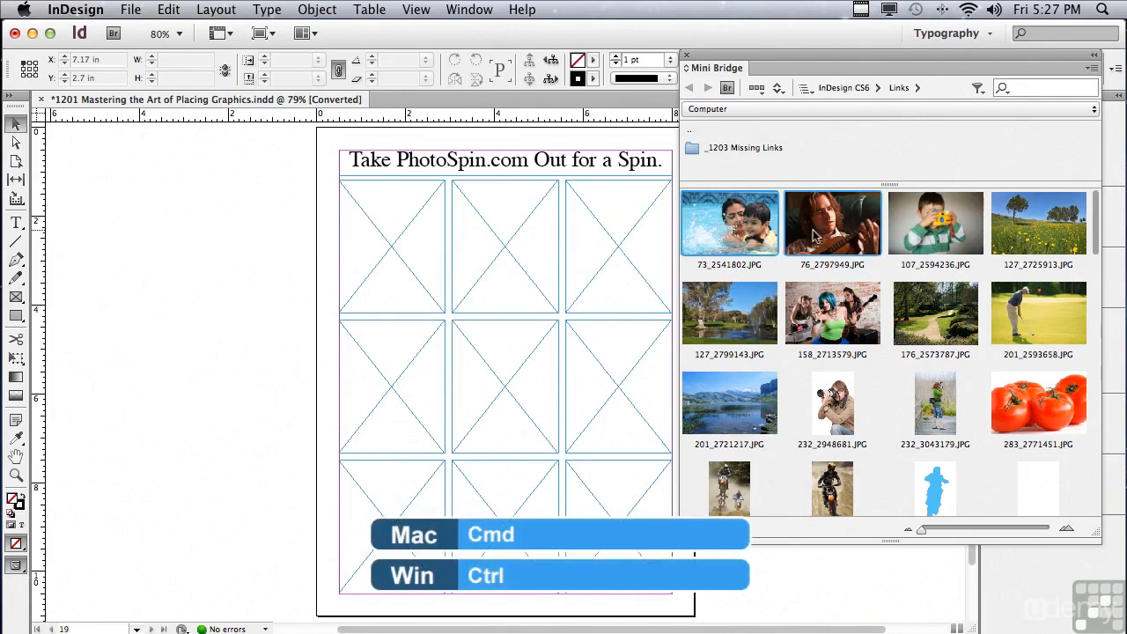
{"action": "left_click", "coordinate": [912, 227], "text": "super"}
{"action": "left_click", "coordinate": [1008, 236], "text": "super"}
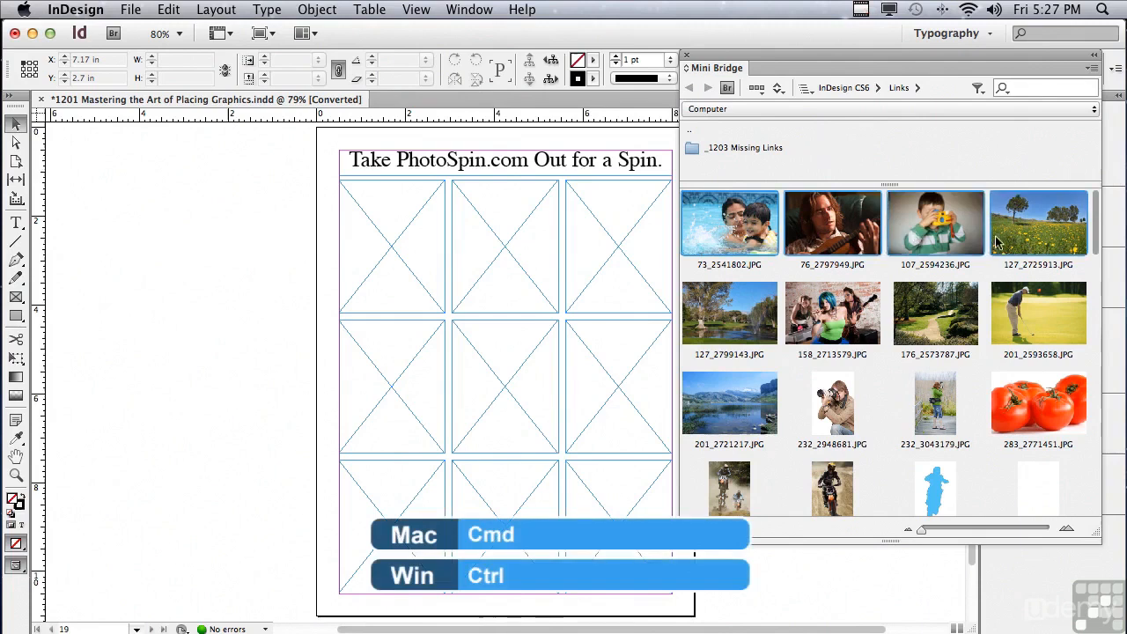
{"action": "left_click", "coordinate": [749, 317], "text": "super"}
{"action": "left_click", "coordinate": [839, 319], "text": "super"}
{"action": "left_click", "coordinate": [931, 320], "text": "super"}
{"action": "left_click", "coordinate": [1017, 328], "text": "super"}
{"action": "left_click", "coordinate": [740, 407], "text": "super"}
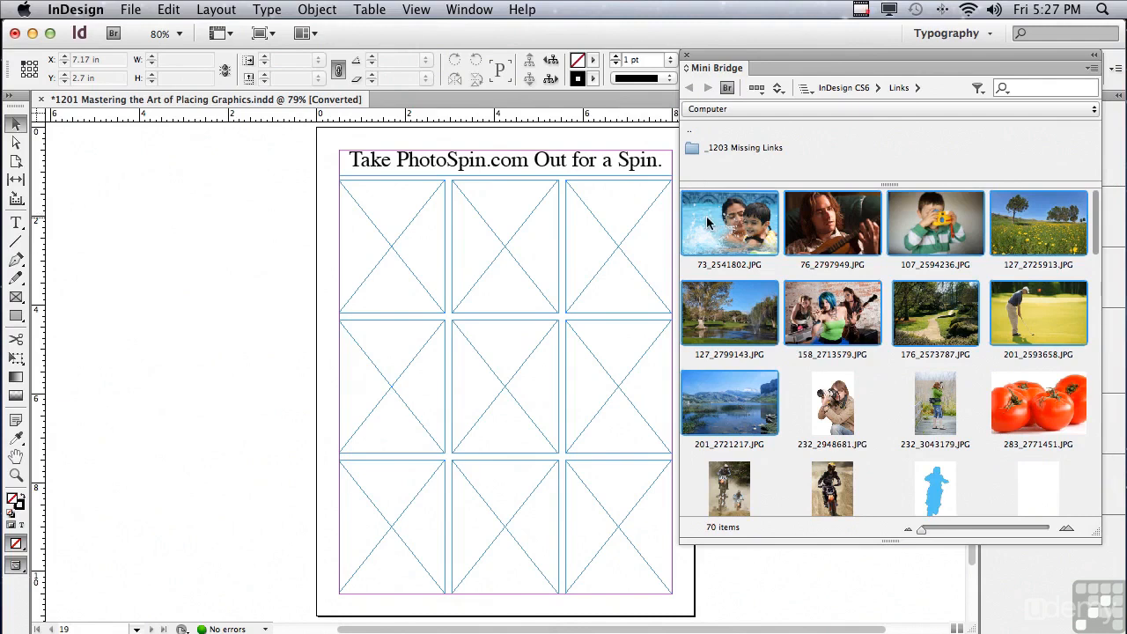
{"action": "left_click_drag", "start_coordinate": [707, 223], "coordinate": [324, 242]}
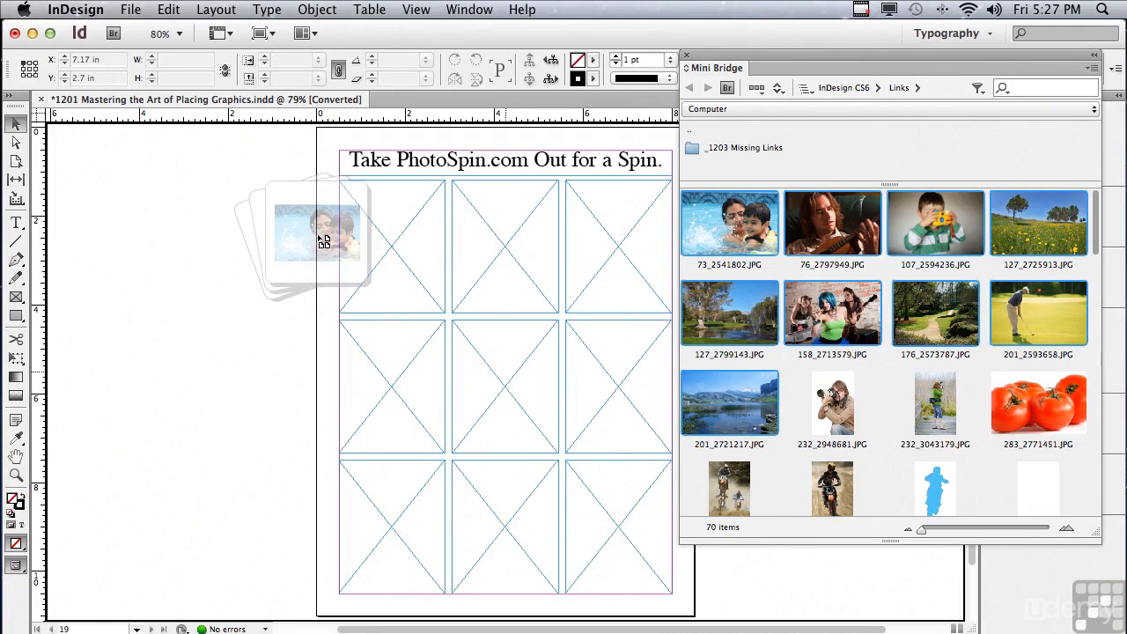
{"action": "left_click_drag", "start_coordinate": [324, 241], "coordinate": [317, 241]}
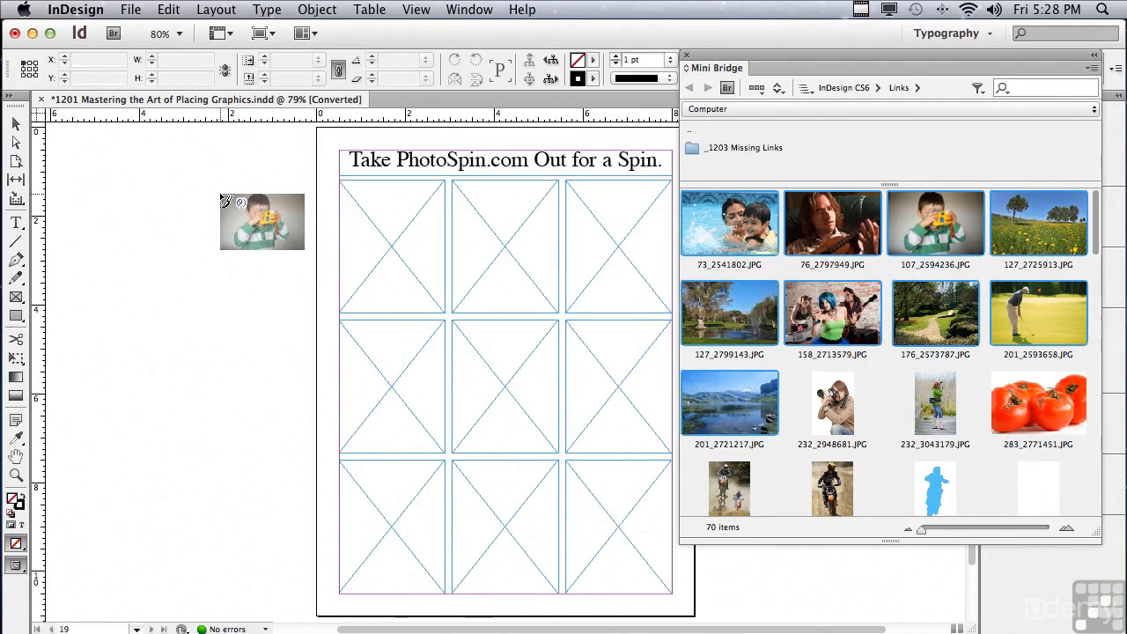
Cycle forward and back through the loaded images, ending on the boy with the camera (107_2594236.JPG)
{"action": "key", "text": "Right"}
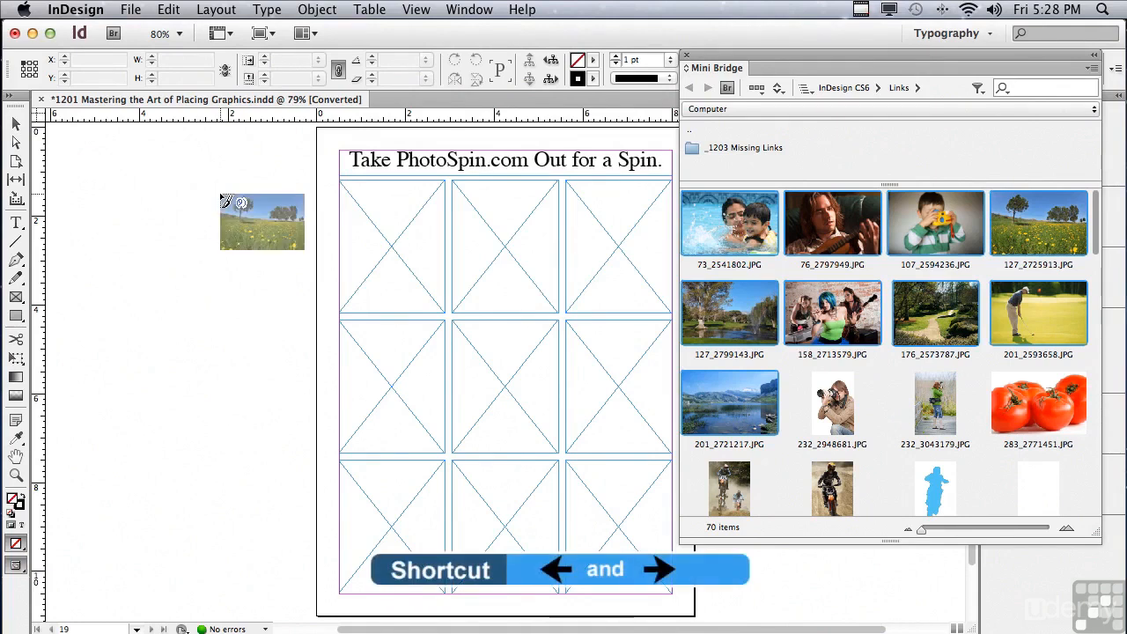
{"action": "key", "text": "Right"}
{"action": "key", "text": "Right"}
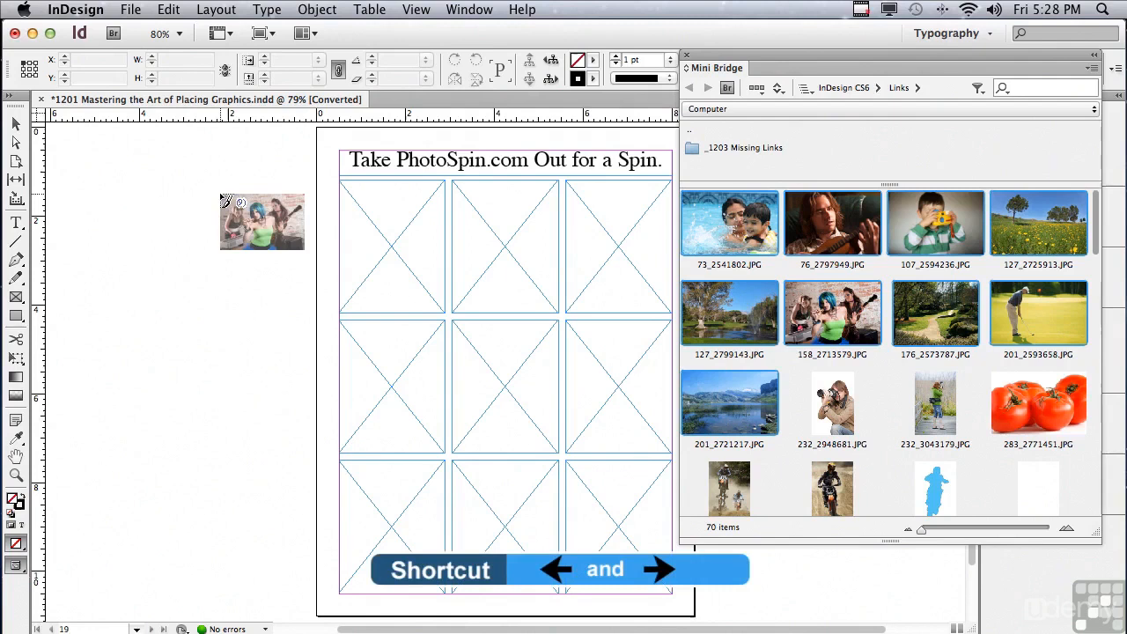
{"action": "key", "text": "Left"}
{"action": "key", "text": "Left"}
{"action": "key", "text": "Left"}
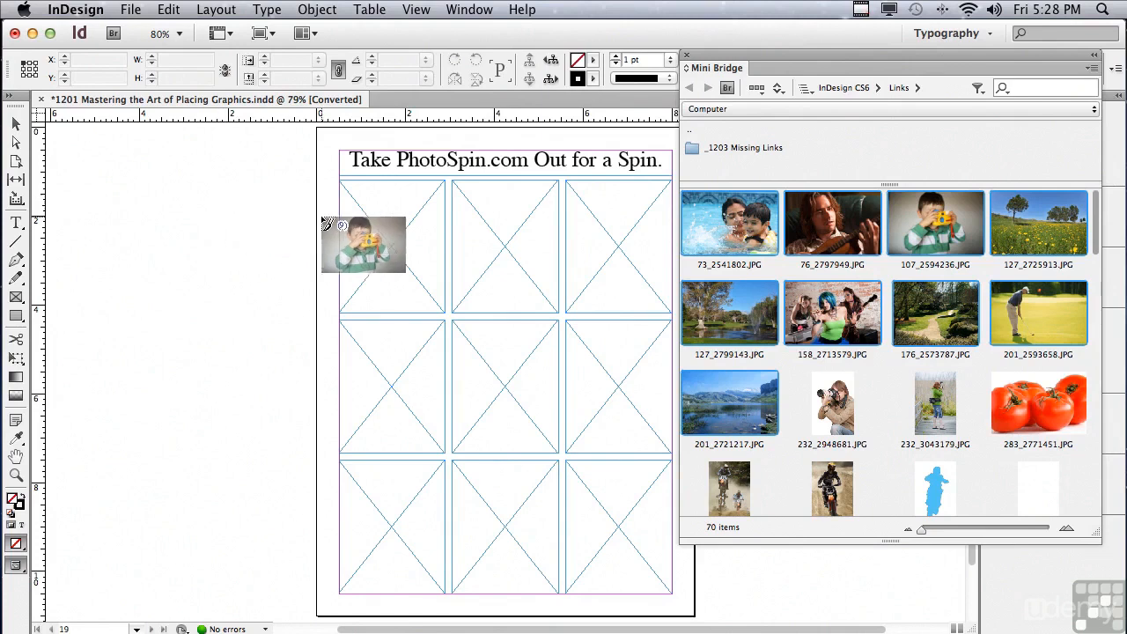
Place the nine loaded images one by one into the nine empty frames, row by row, starting with 107_2594236.JPG
{"action": "left_click", "coordinate": [373, 223]}
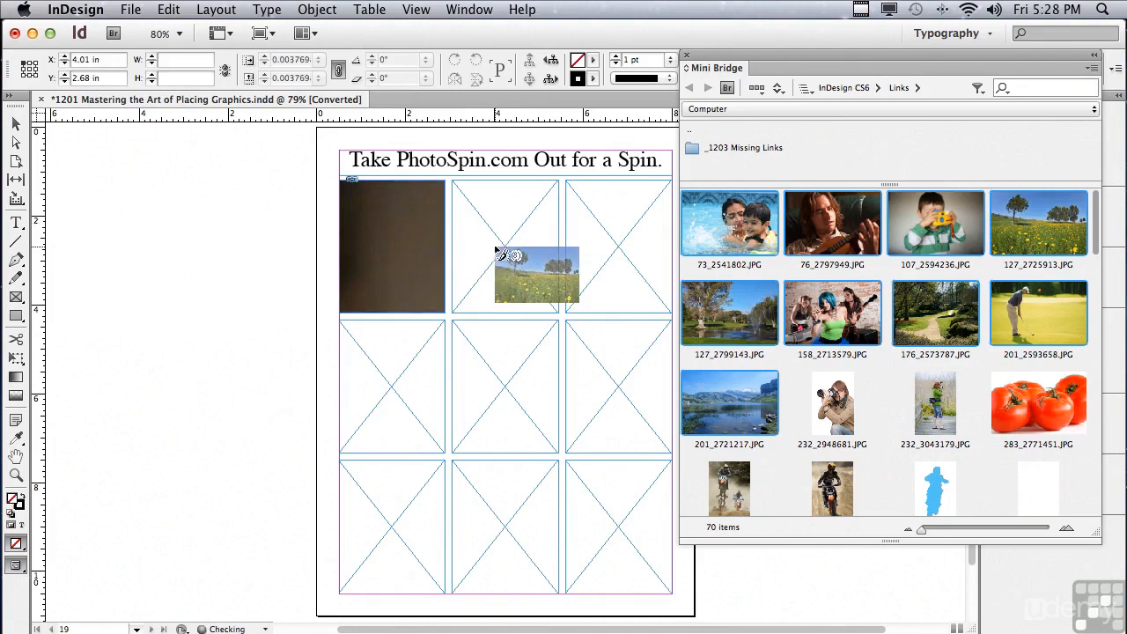
{"action": "left_click", "coordinate": [498, 251]}
{"action": "left_click", "coordinate": [599, 247]}
{"action": "left_click", "coordinate": [383, 393]}
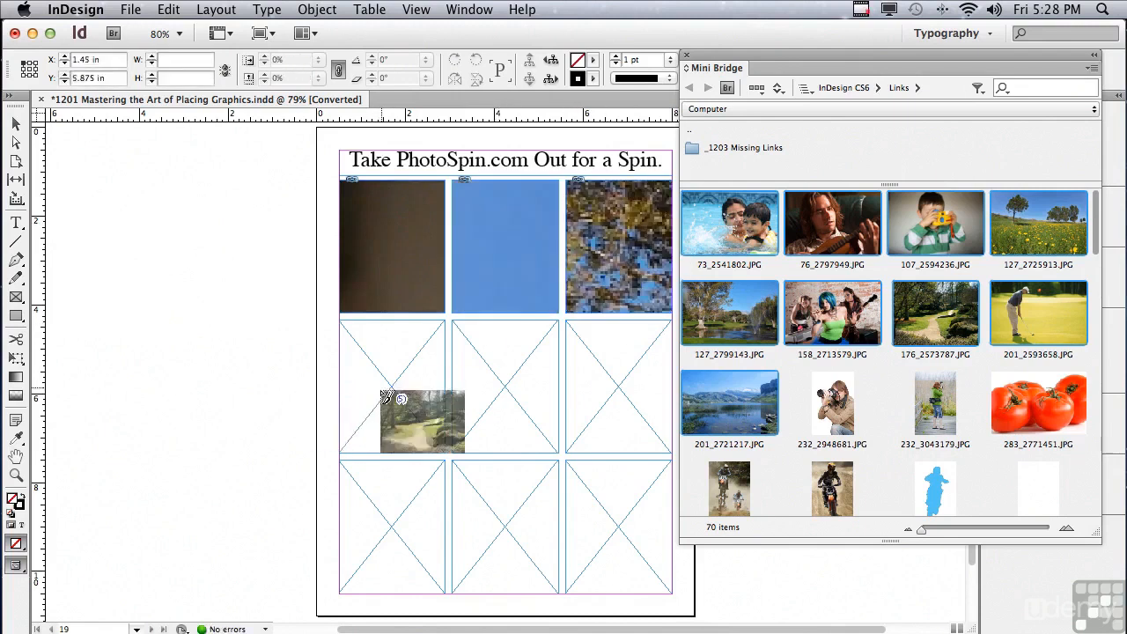
{"action": "left_click", "coordinate": [538, 385]}
{"action": "left_click", "coordinate": [622, 391]}
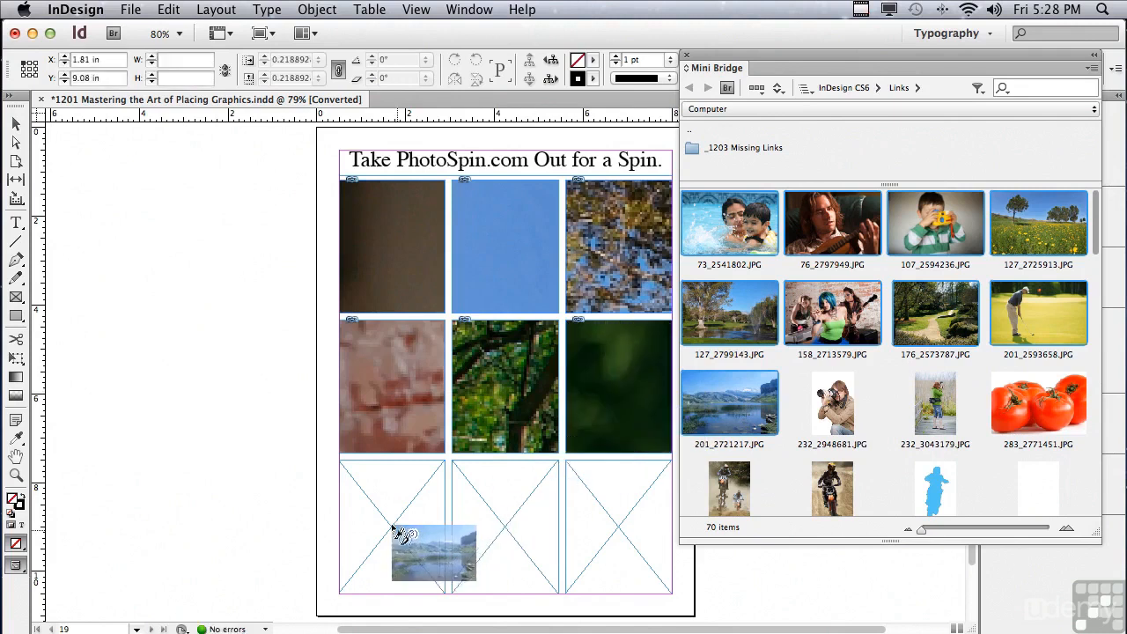
{"action": "left_click", "coordinate": [401, 533]}
{"action": "left_click", "coordinate": [551, 538]}
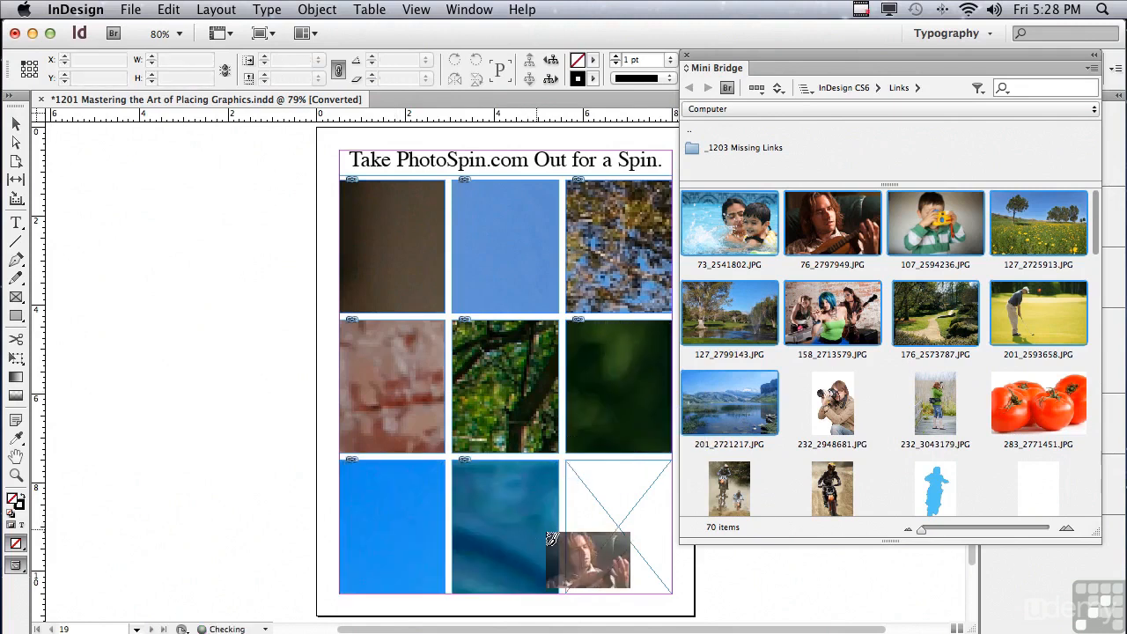
{"action": "left_click", "coordinate": [608, 524]}
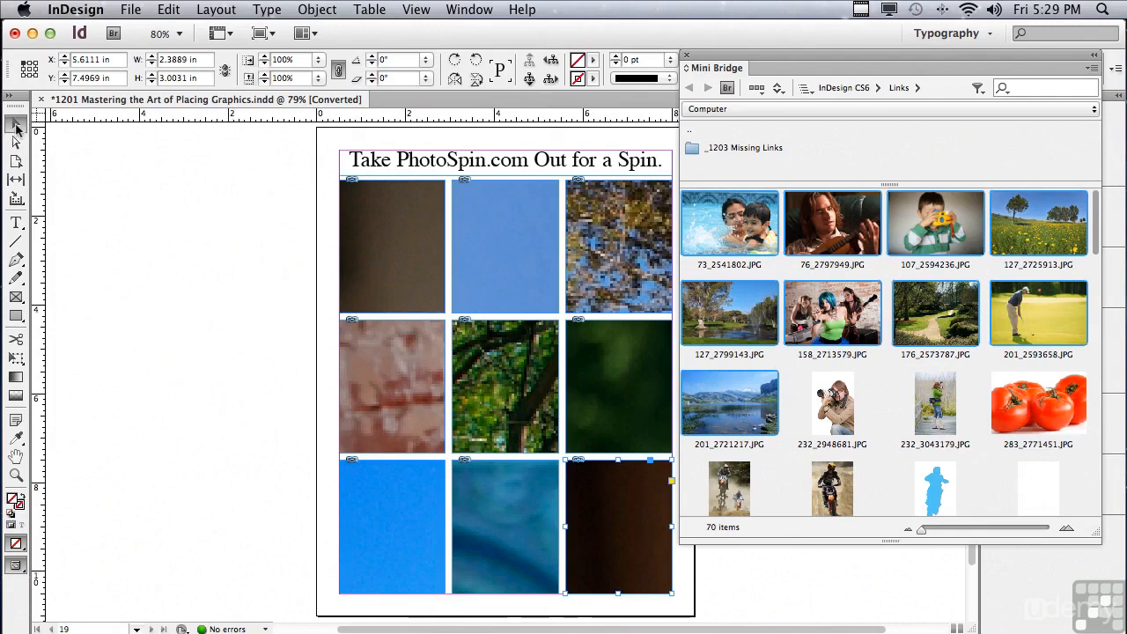
Select all nine filled frames, switch the selection to their content, and delete the images while keeping the frames
{"action": "left_click", "coordinate": [144, 183]}
{"action": "left_click_drag", "start_coordinate": [187, 221], "coordinate": [587, 544]}
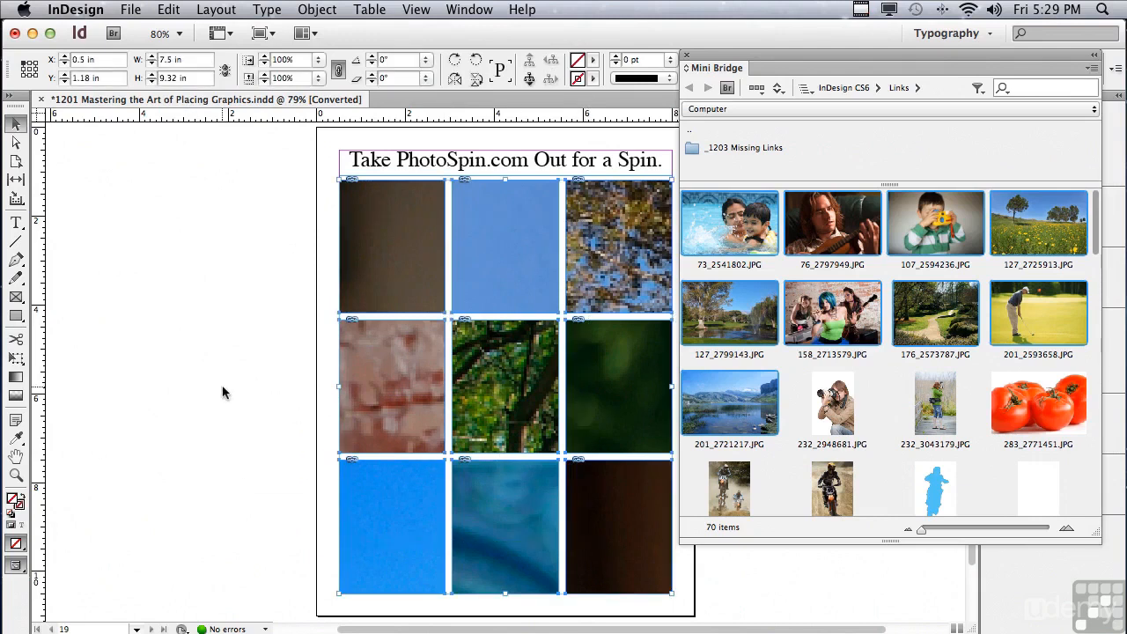
{"action": "left_click", "coordinate": [529, 79]}
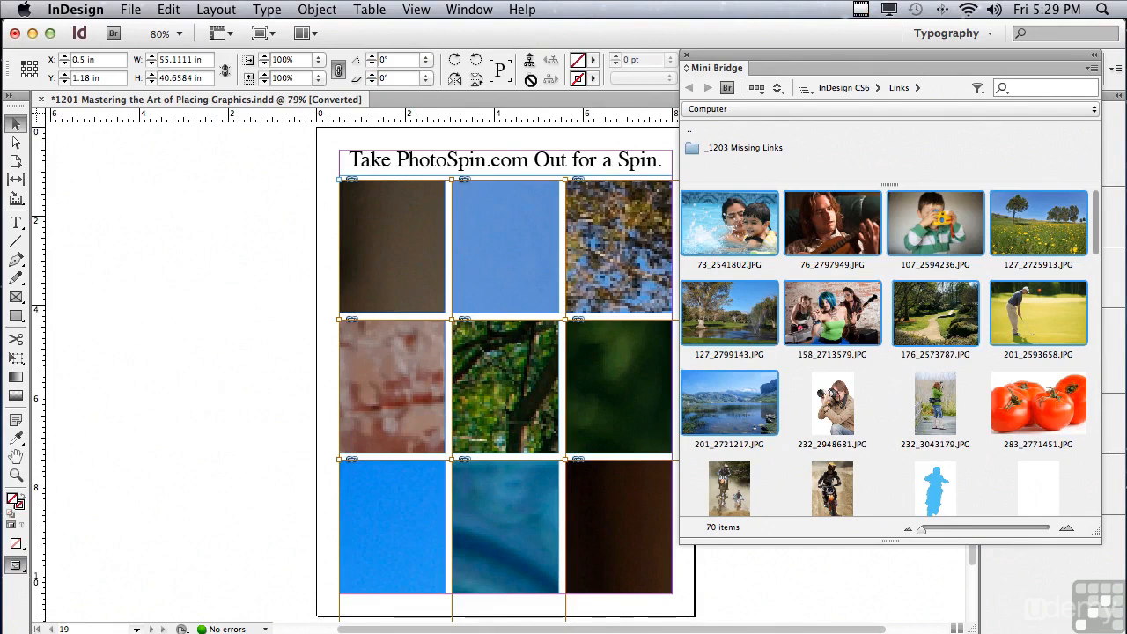
{"action": "key", "text": "Delete"}
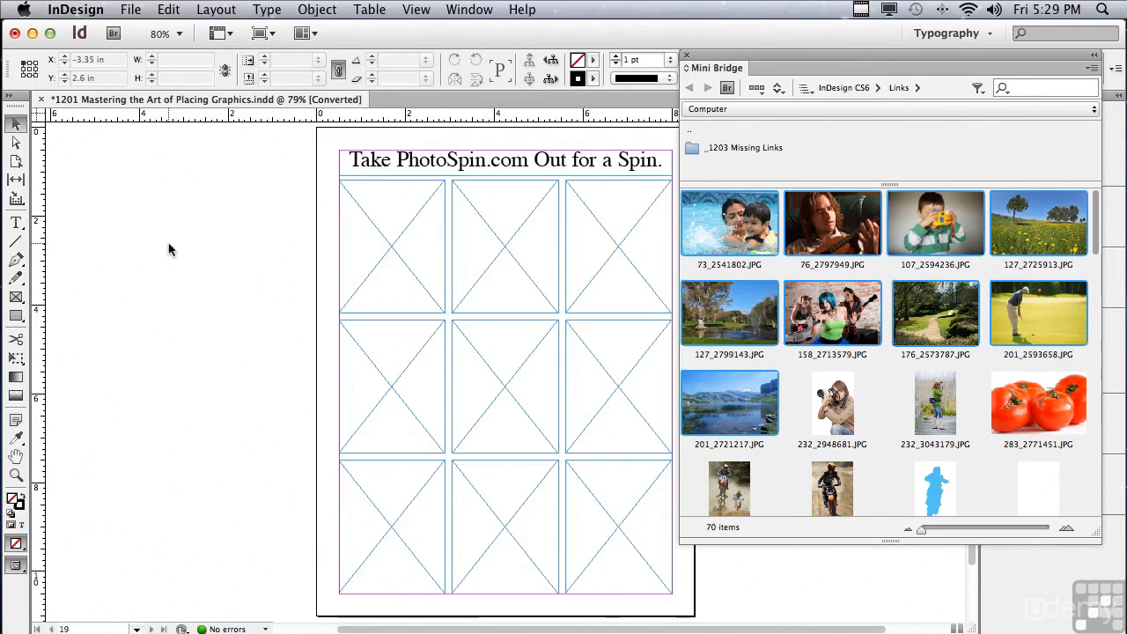
Select all nine empty frames and set their frame fitting option to Fill Frame Proportionally
{"action": "left_click_drag", "start_coordinate": [158, 222], "coordinate": [606, 529]}
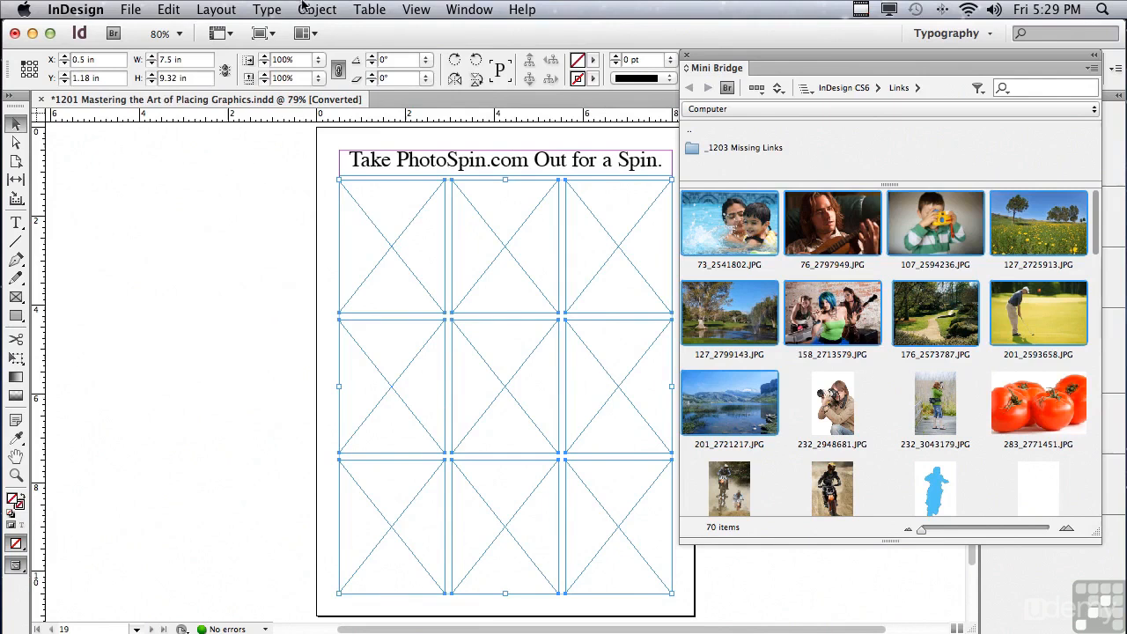
{"action": "left_click", "coordinate": [304, 9]}
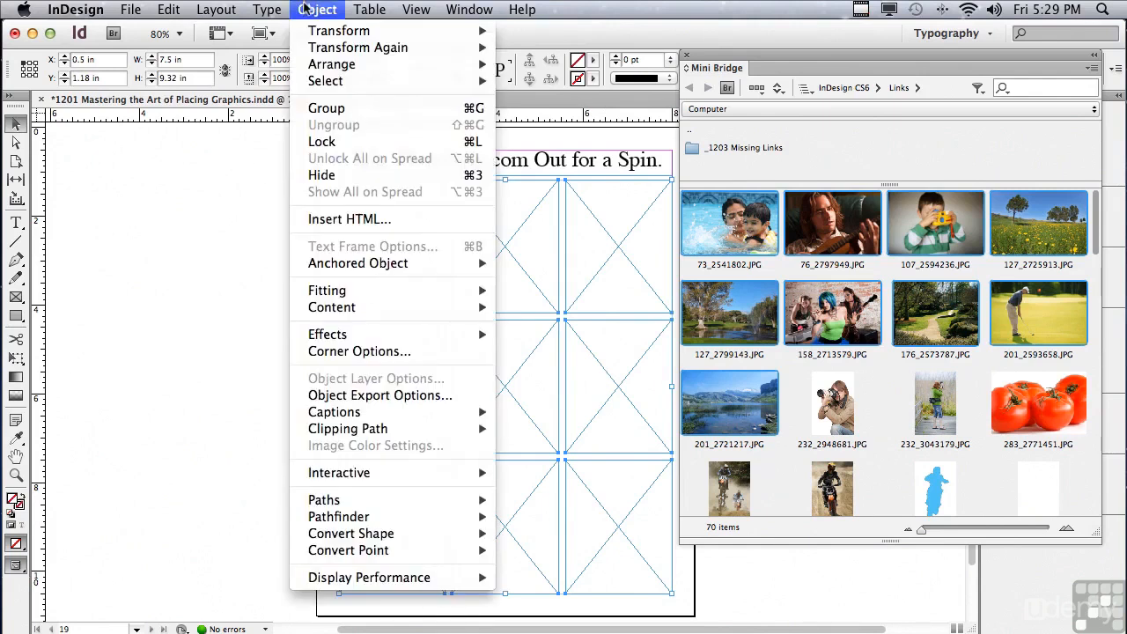
{"action": "mouse_move", "coordinate": [330, 292]}
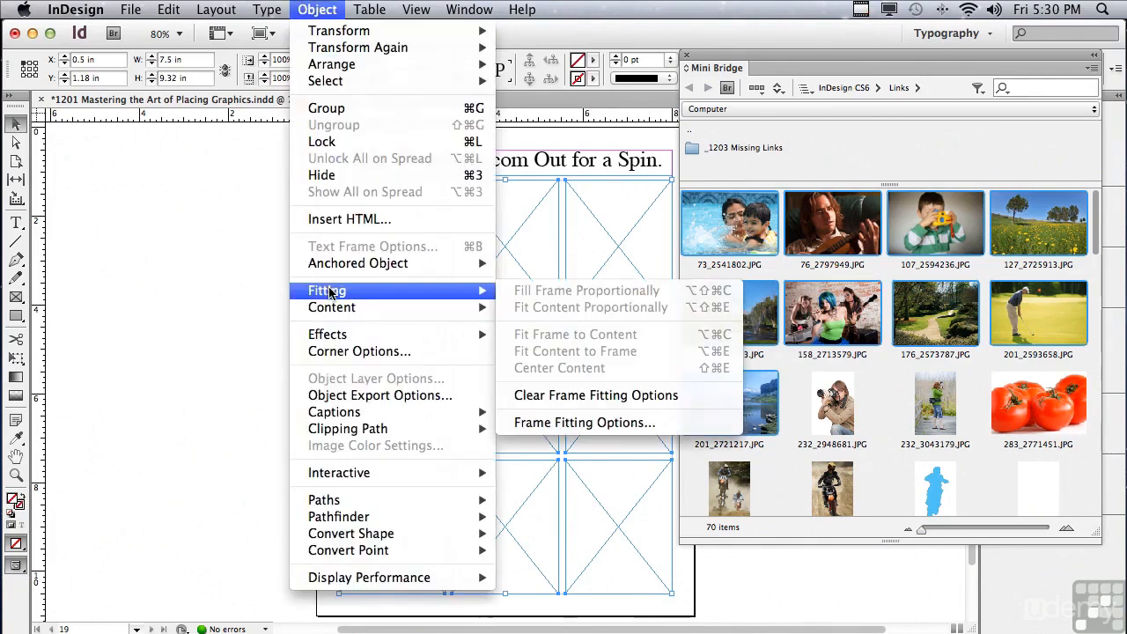
{"action": "left_click", "coordinate": [534, 426]}
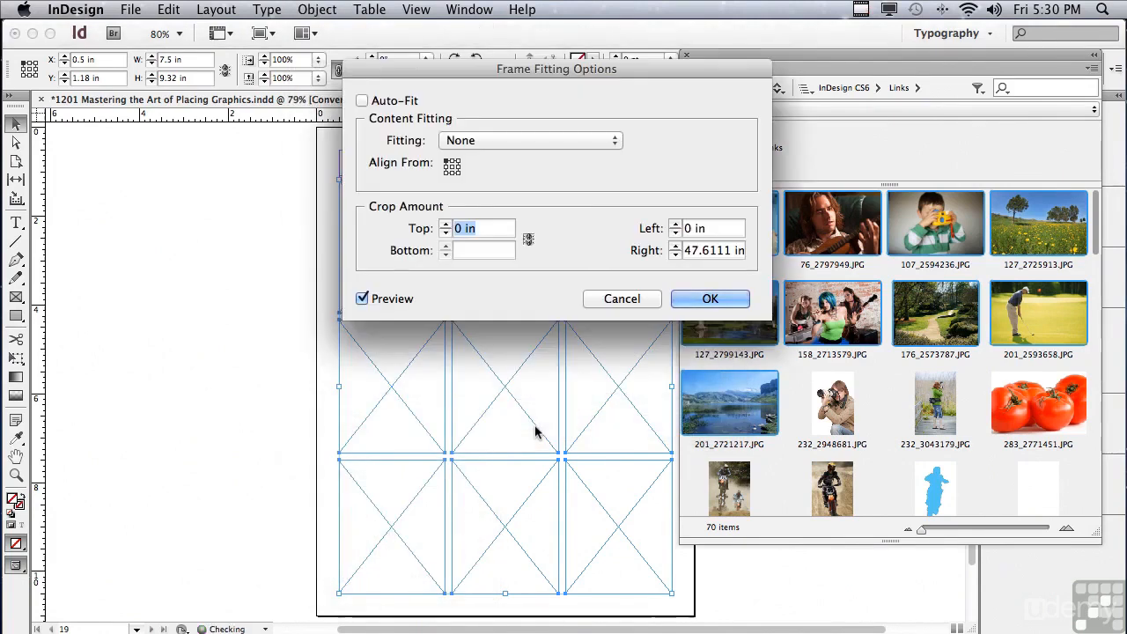
{"action": "left_click_drag", "start_coordinate": [406, 72], "coordinate": [392, 127]}
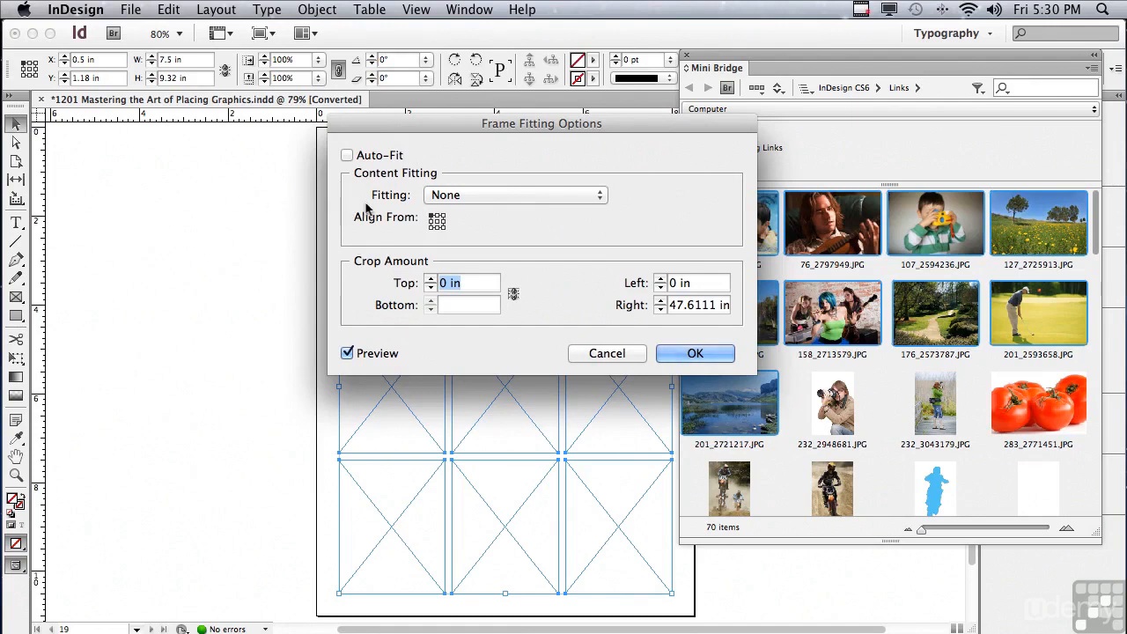
{"action": "left_click", "coordinate": [456, 197]}
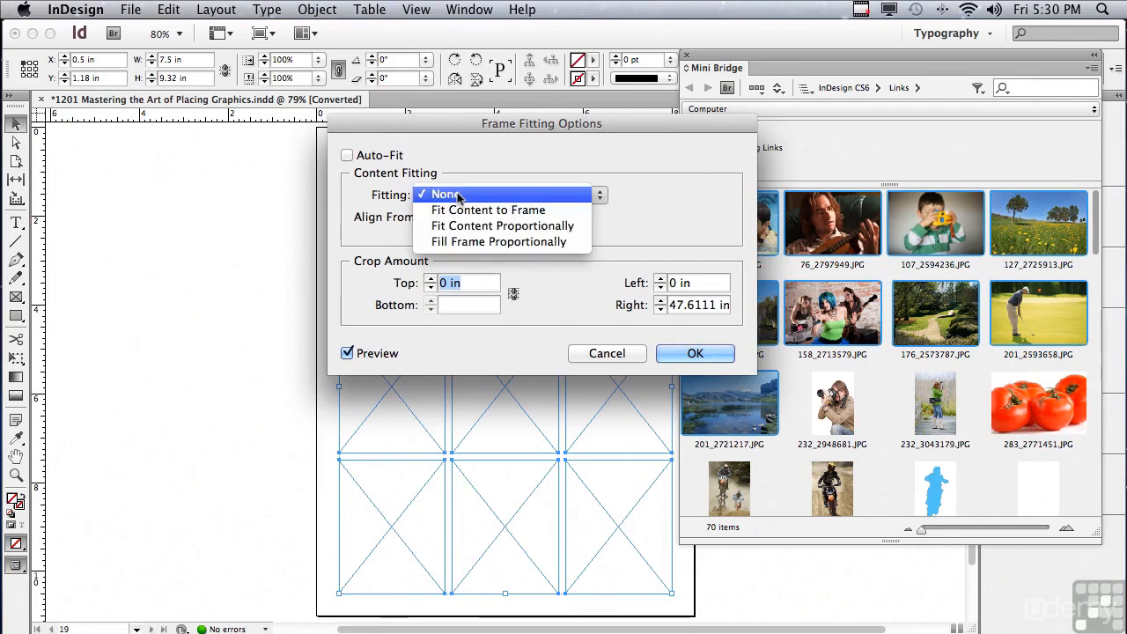
{"action": "left_click", "coordinate": [464, 242]}
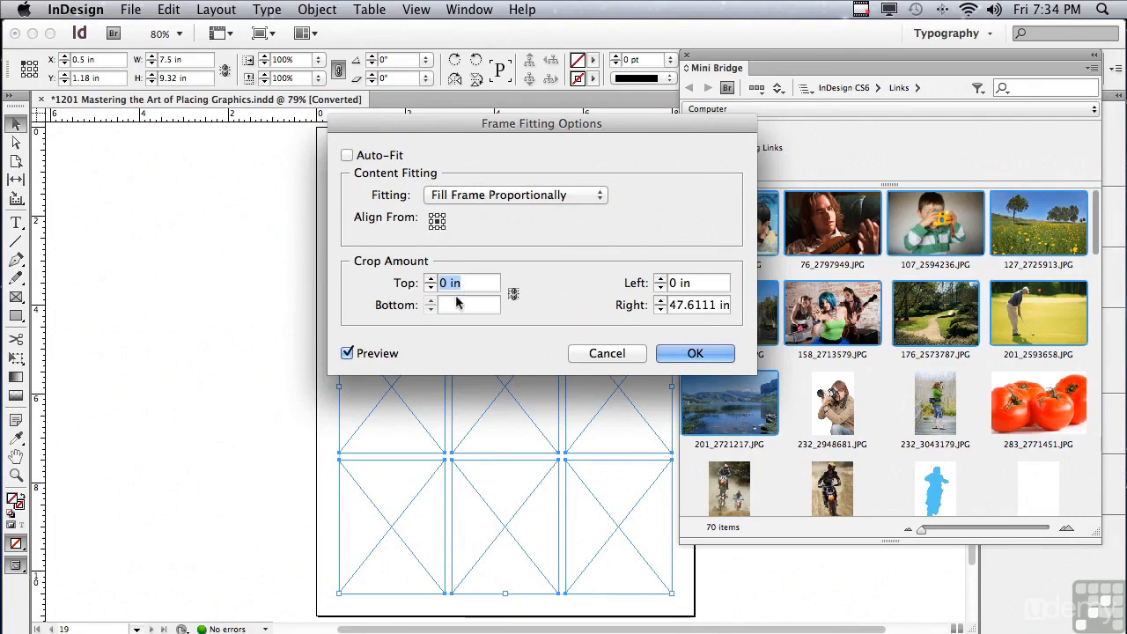
Set the bottom and right crop amounts to 0 in and apply the fitting options to the nine frames
{"action": "left_click", "coordinate": [456, 301]}
{"action": "type", "text": "0"}
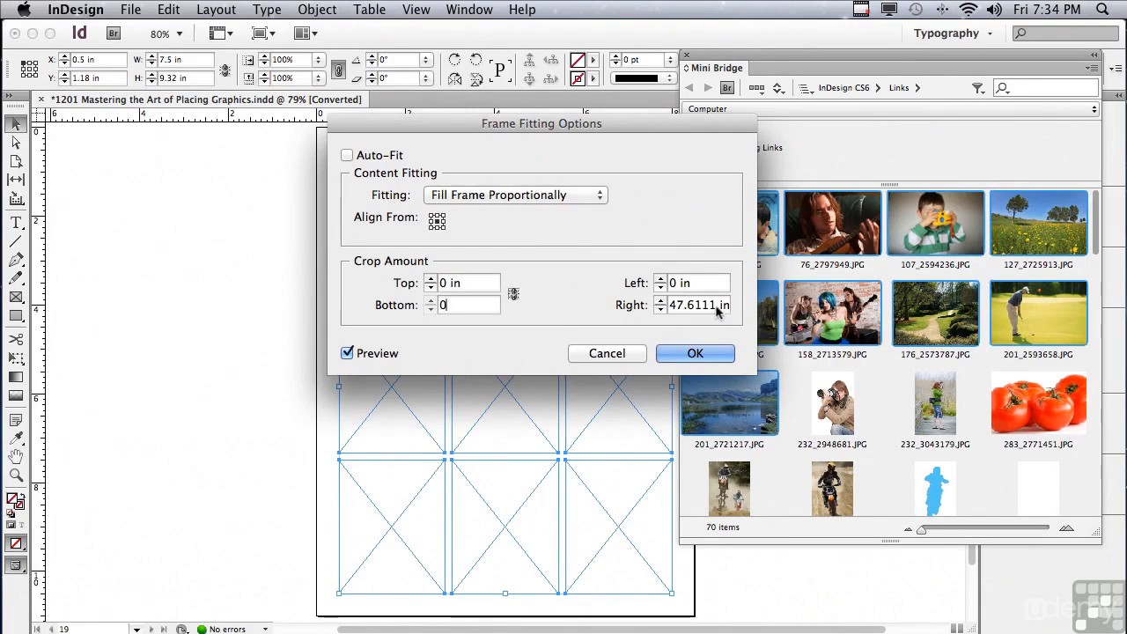
{"action": "left_click_drag", "start_coordinate": [715, 305], "coordinate": [658, 305]}
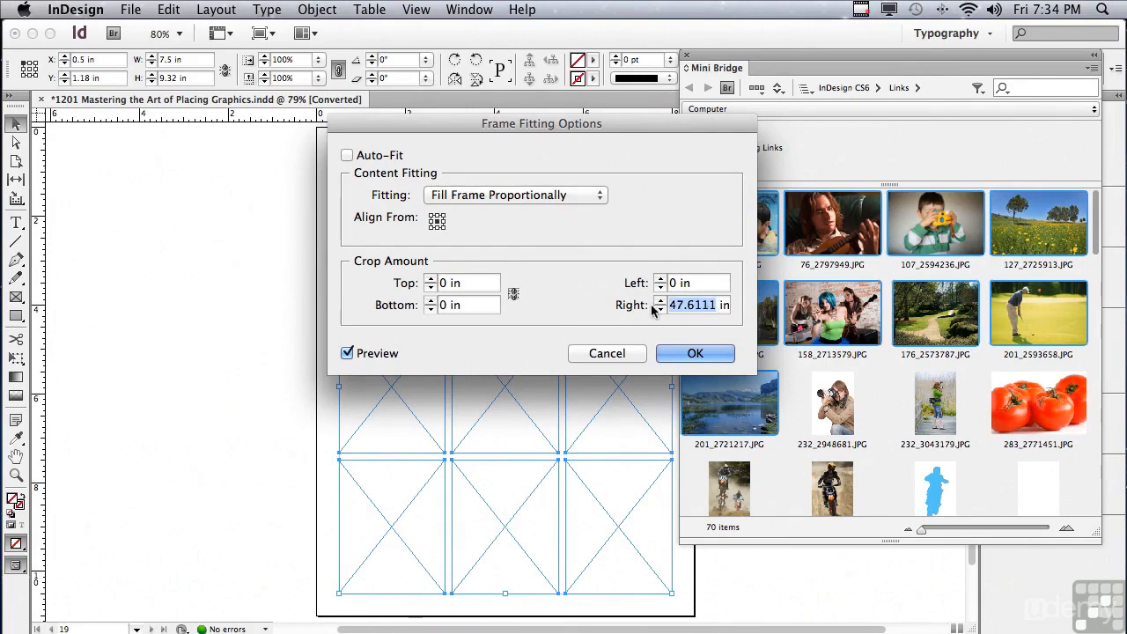
{"action": "type", "text": "0"}
{"action": "left_click", "coordinate": [693, 352]}
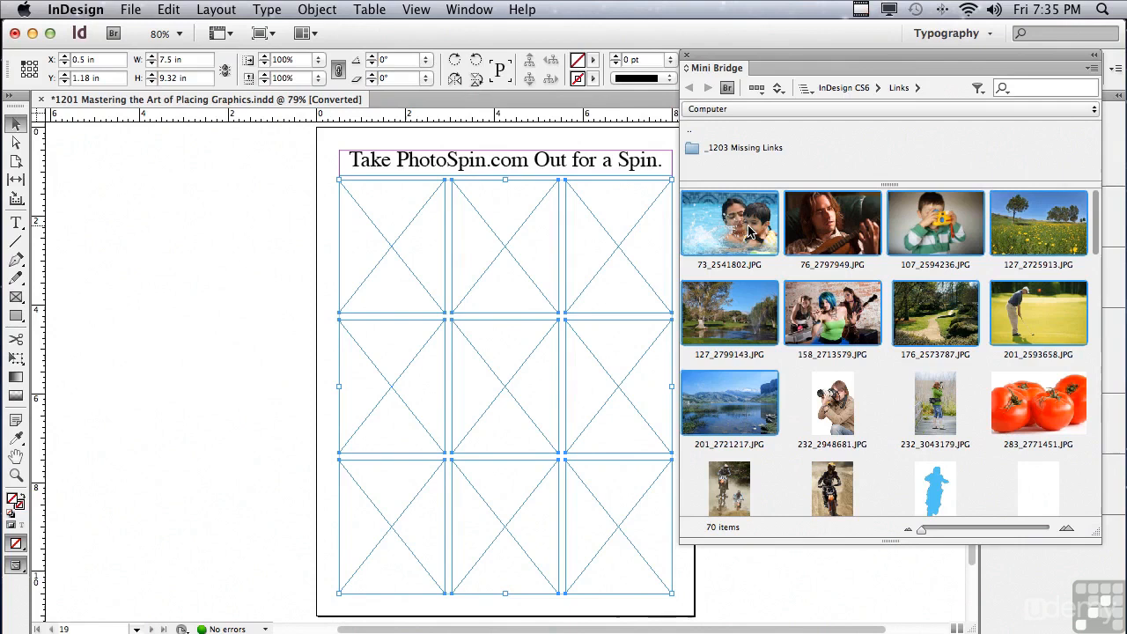
Load the nine selected Mini Bridge images and place them one by one into the empty frames, row by row, starting with 107_2594236.JPG
{"action": "left_click_drag", "start_coordinate": [750, 231], "coordinate": [228, 228]}
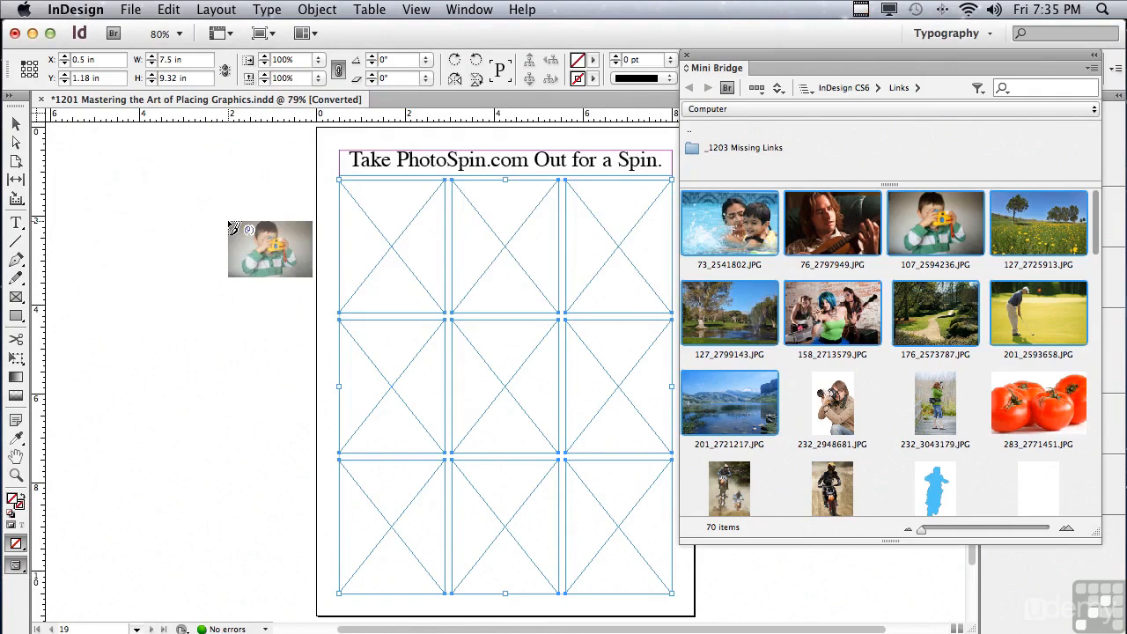
{"action": "left_click", "coordinate": [380, 231]}
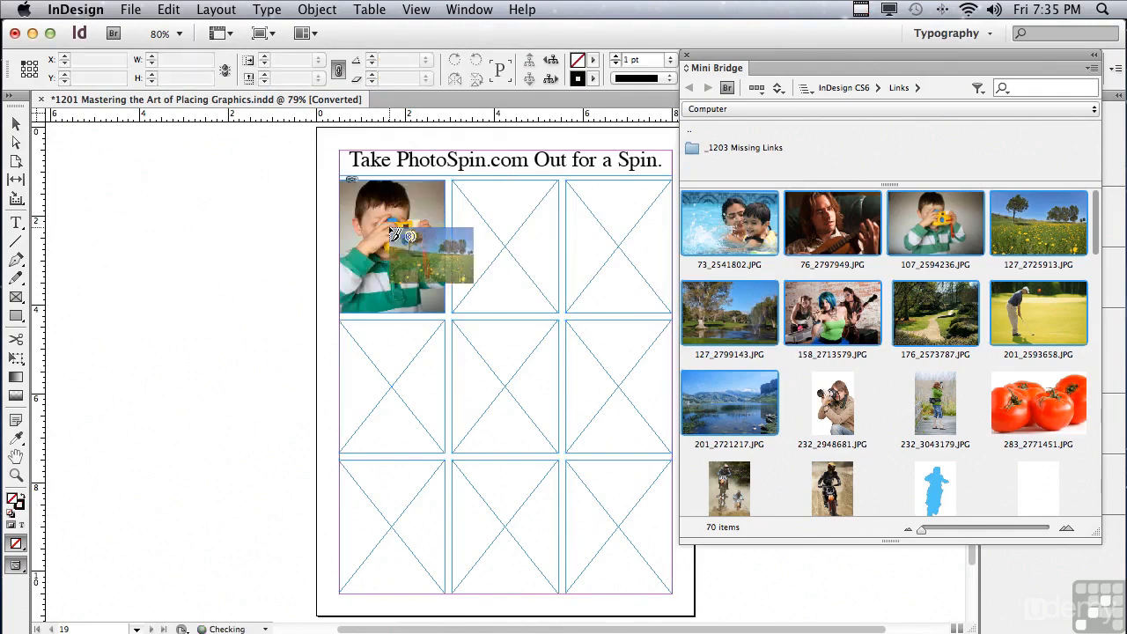
{"action": "left_click", "coordinate": [480, 238]}
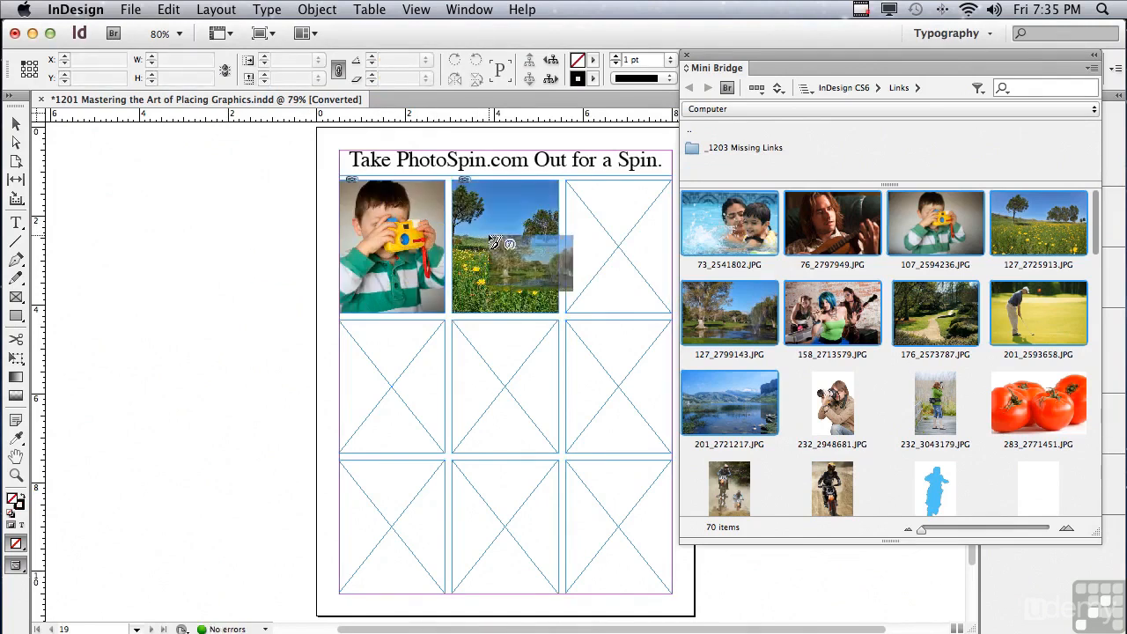
{"action": "left_click", "coordinate": [641, 264]}
{"action": "left_click", "coordinate": [383, 398]}
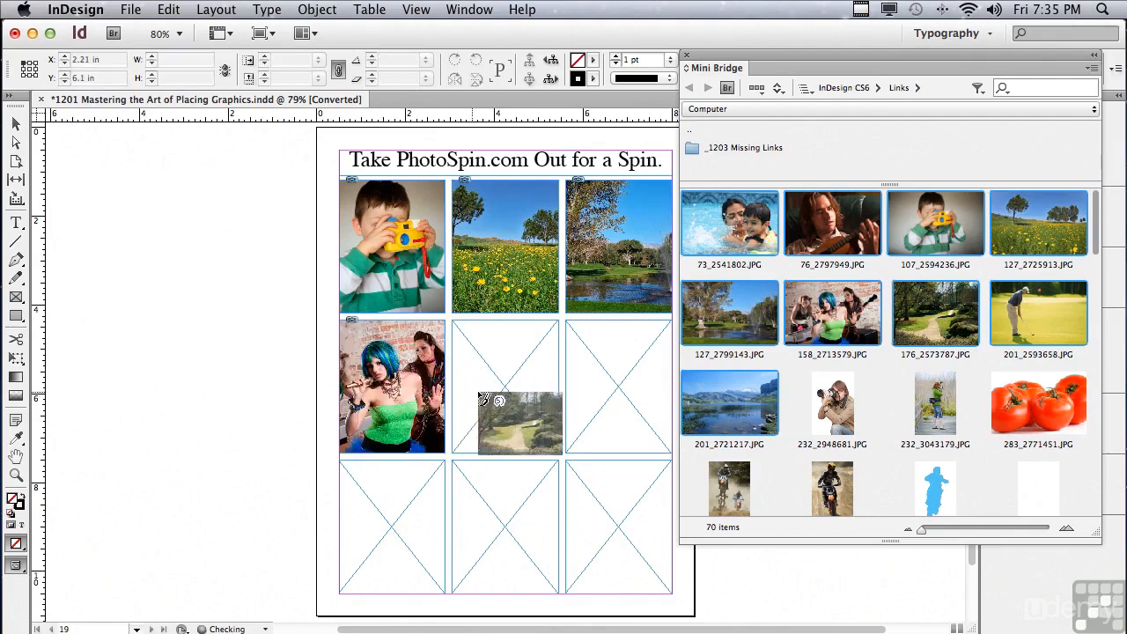
{"action": "left_click", "coordinate": [484, 398]}
{"action": "left_click", "coordinate": [614, 394]}
{"action": "left_click", "coordinate": [384, 512]}
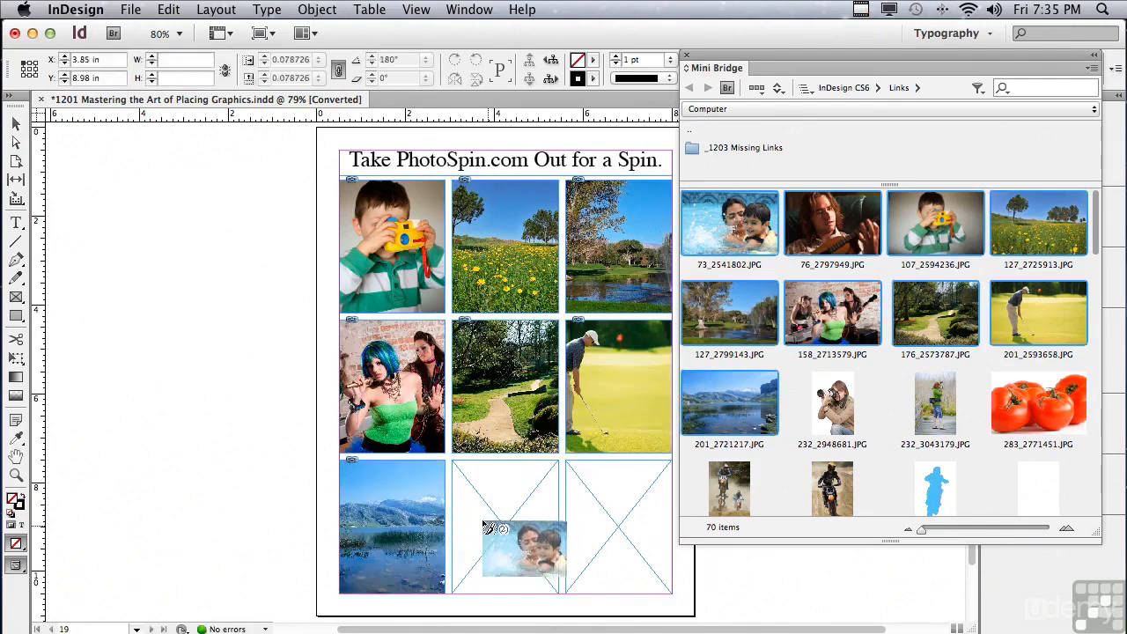
{"action": "left_click", "coordinate": [485, 527]}
{"action": "left_click", "coordinate": [591, 528]}
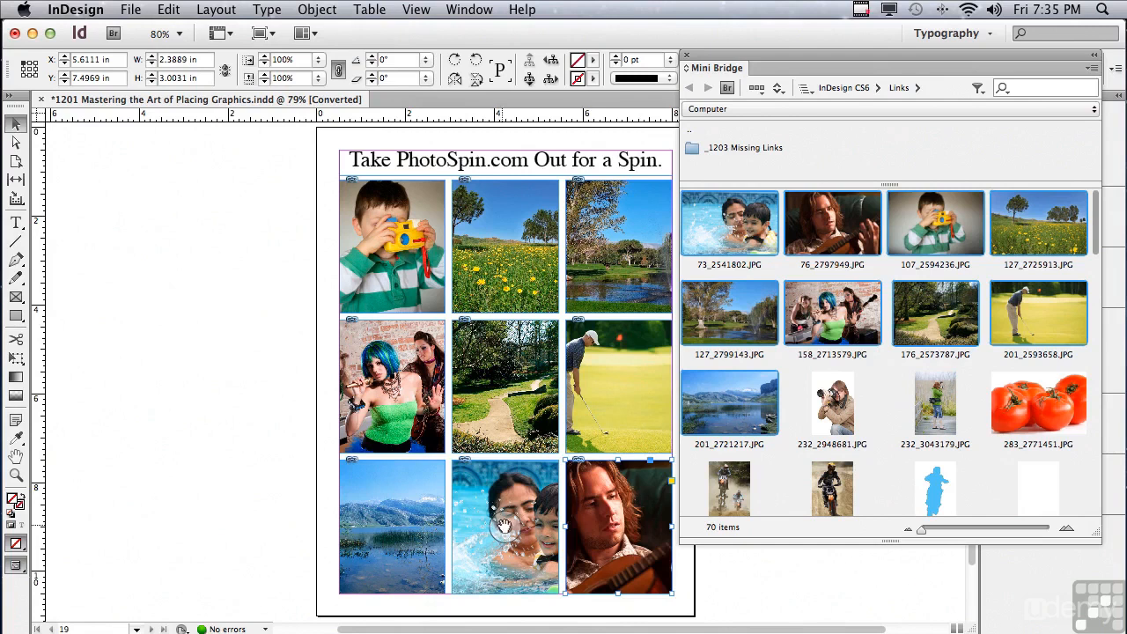
Reposition the swimming pair and the golfer images inside their frames so that both swimmers and the whole golfer show
{"action": "left_click_drag", "start_coordinate": [501, 526], "coordinate": [489, 533]}
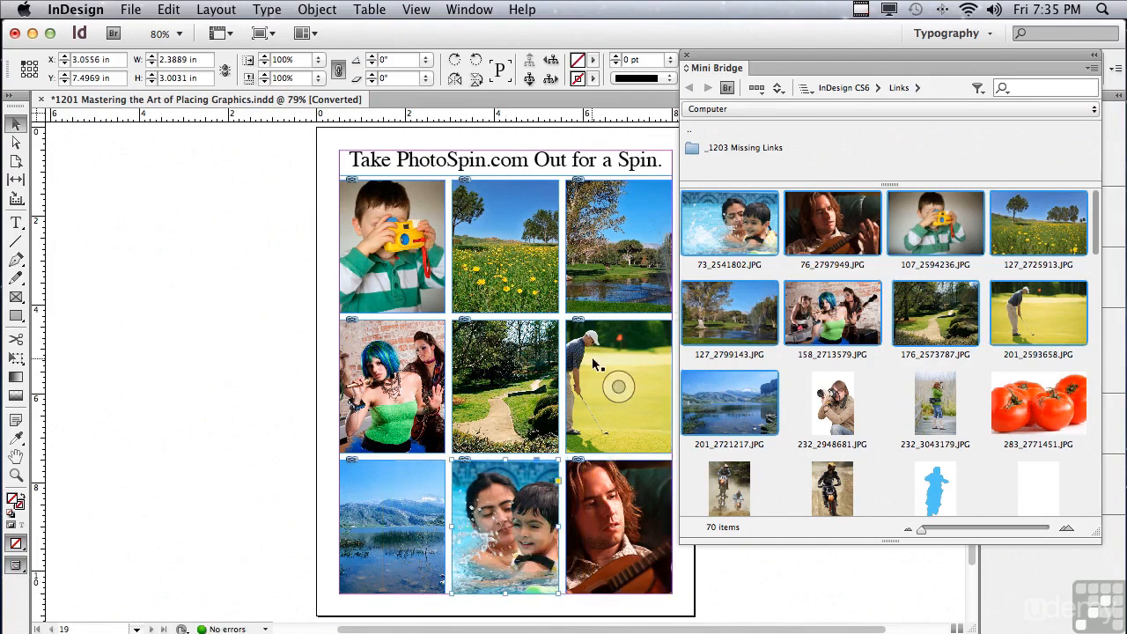
{"action": "left_click_drag", "start_coordinate": [618, 386], "coordinate": [636, 384]}
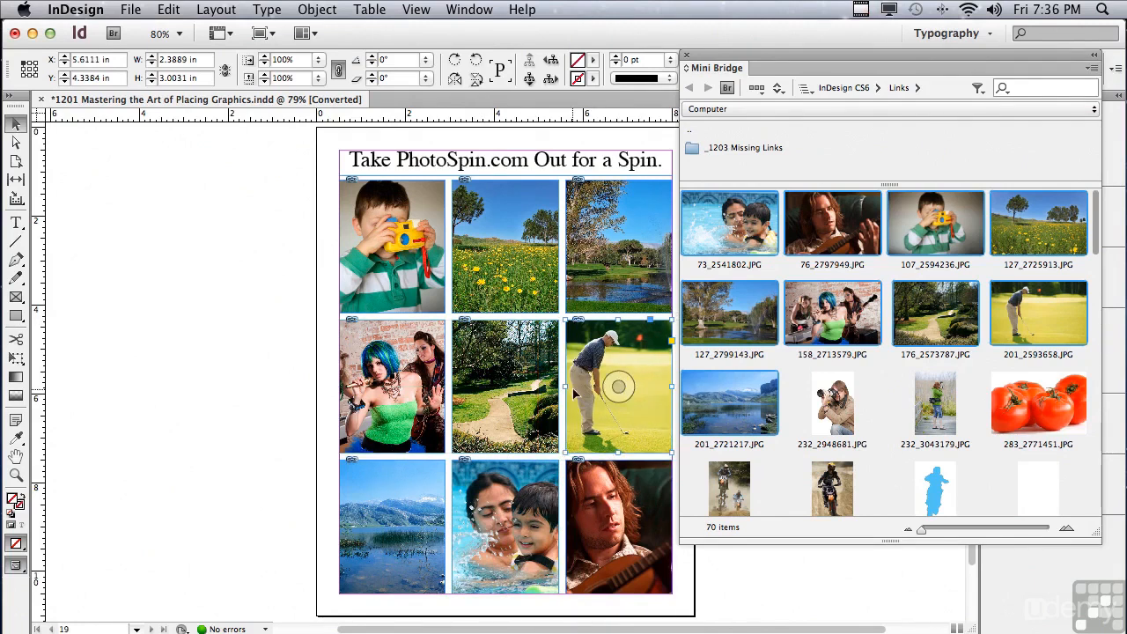